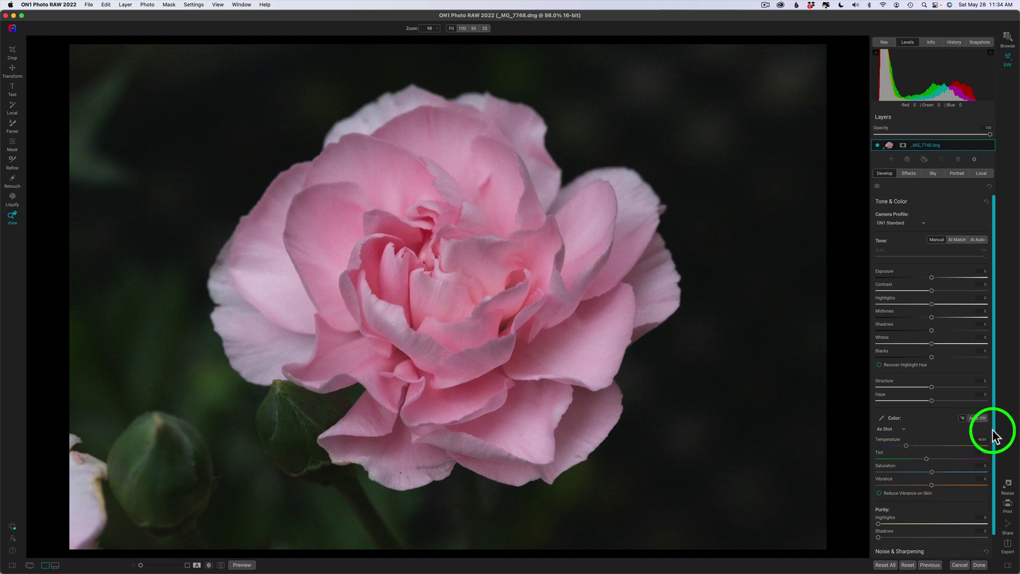
Step: Apply NoNoise AI noise reduction to the flower photo with Enhance Detail set to about 70
scroll(992, 438, "down", 3)
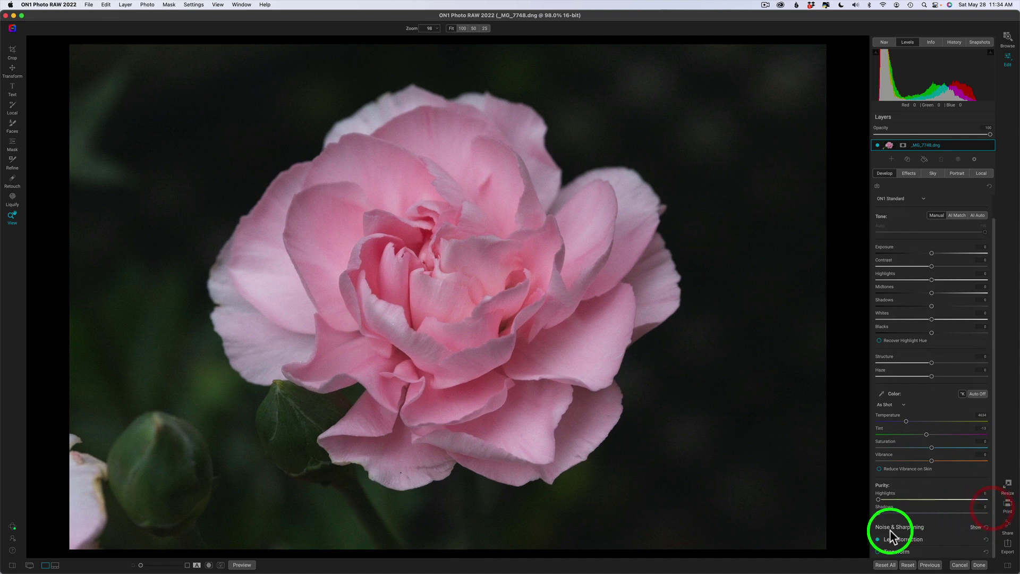
left_click(907, 527)
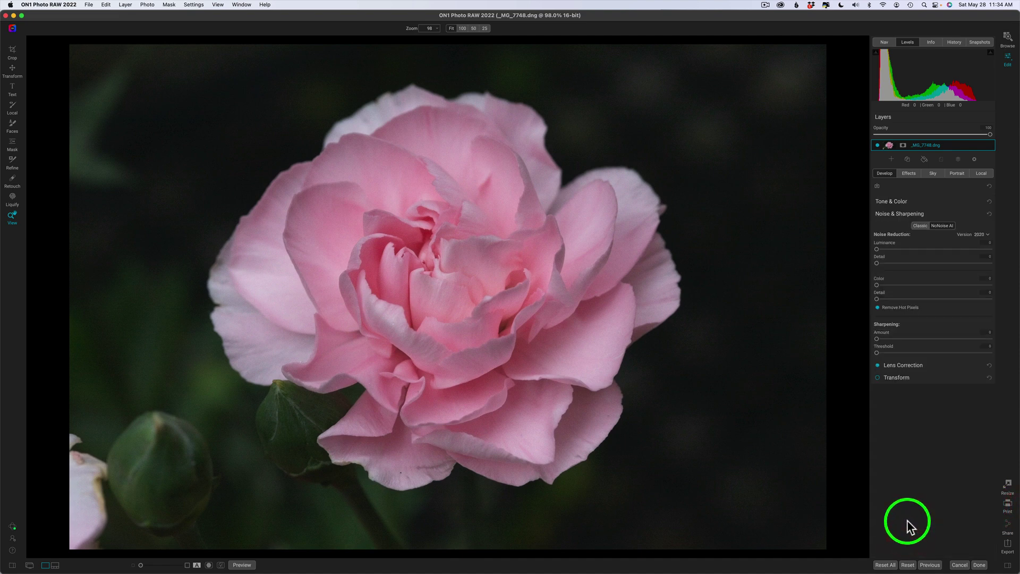
left_click(943, 225)
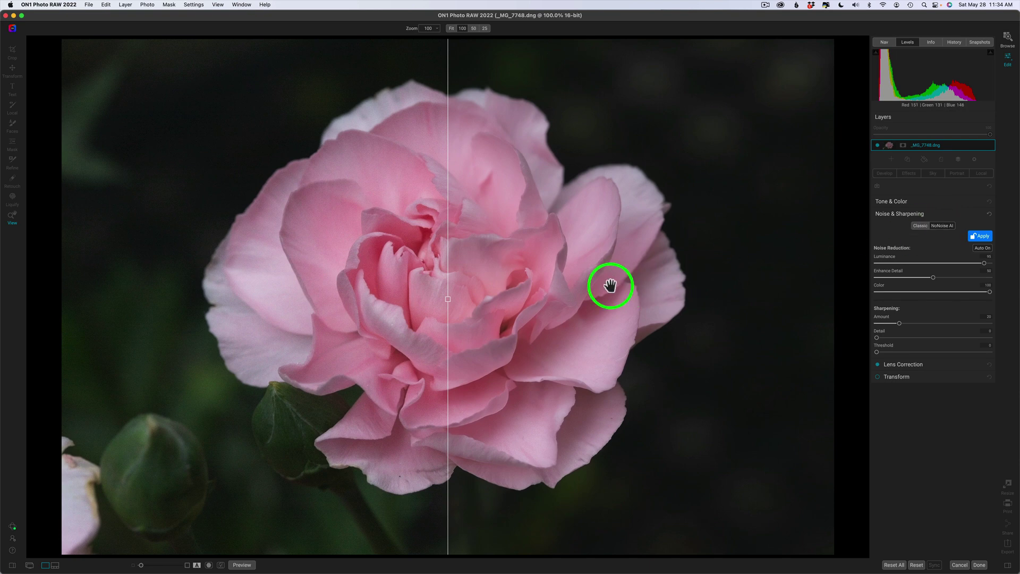
left_click_drag(445, 298, 354, 298)
left_click_drag(934, 277, 959, 277)
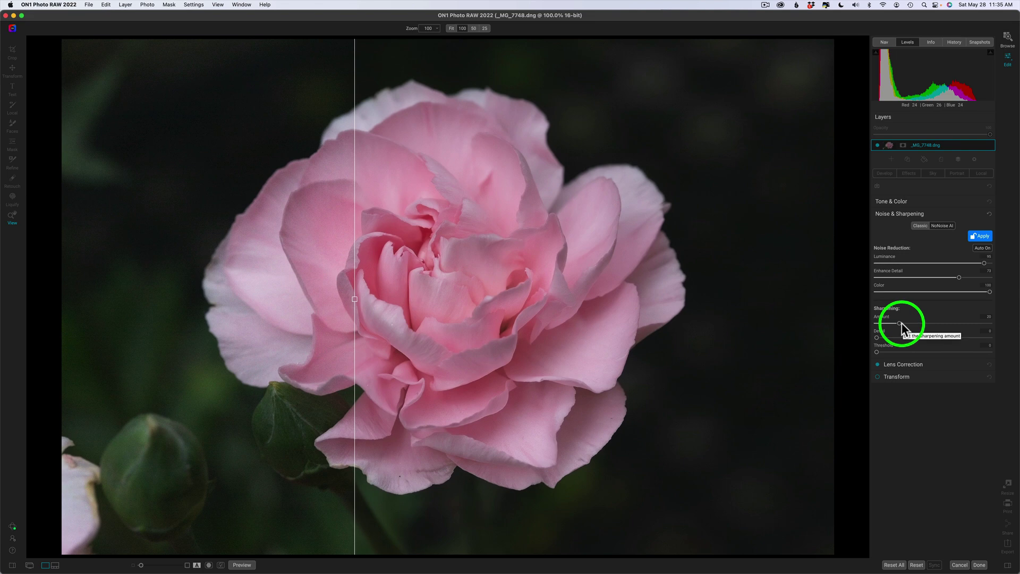
left_click(979, 236)
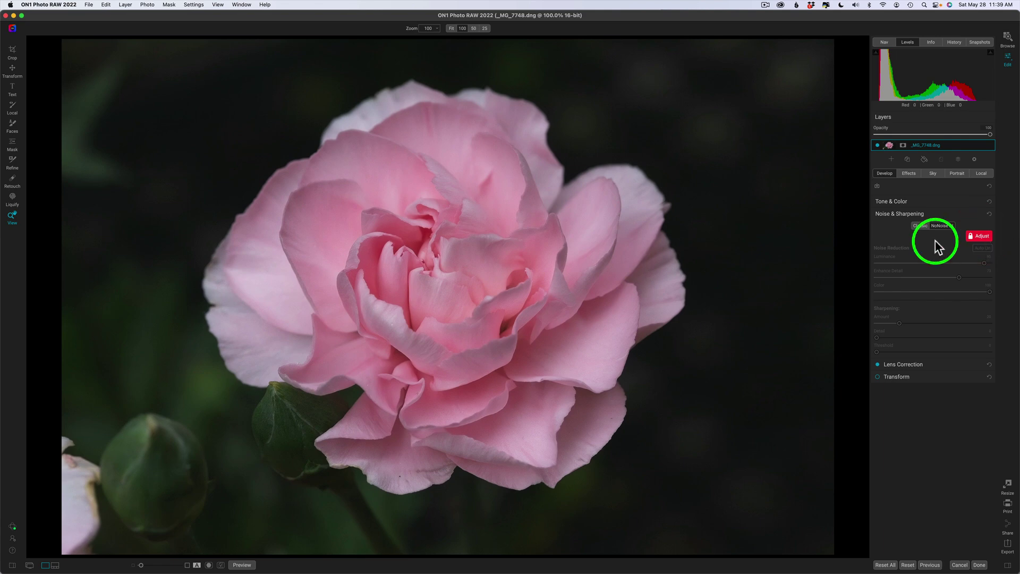
Step: Examine the Canon lens profiles in Lens Correction for one that fits the 60 mm macro lens
left_click(936, 364)
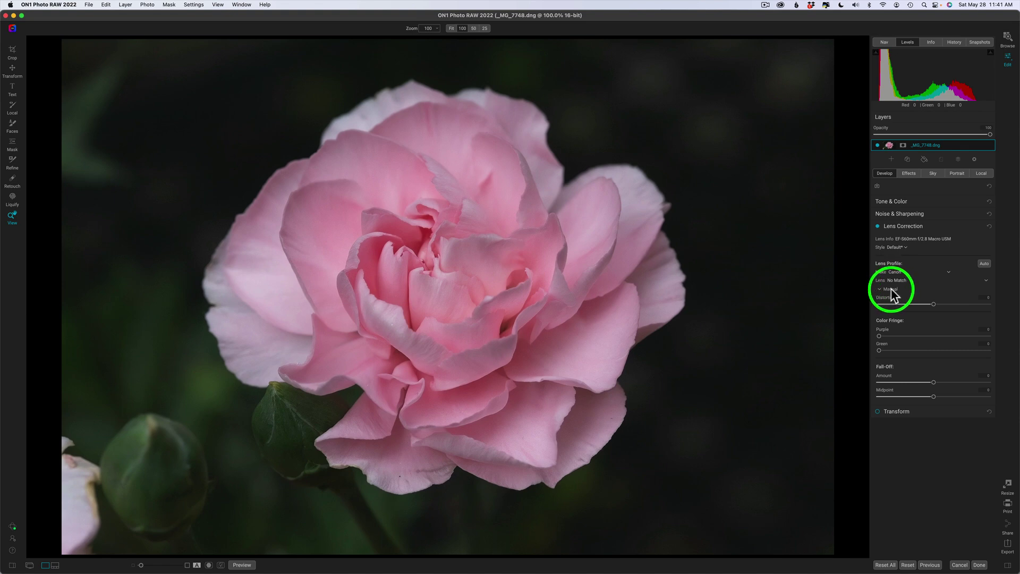
left_click(986, 280)
scroll(914, 394, "down", 10)
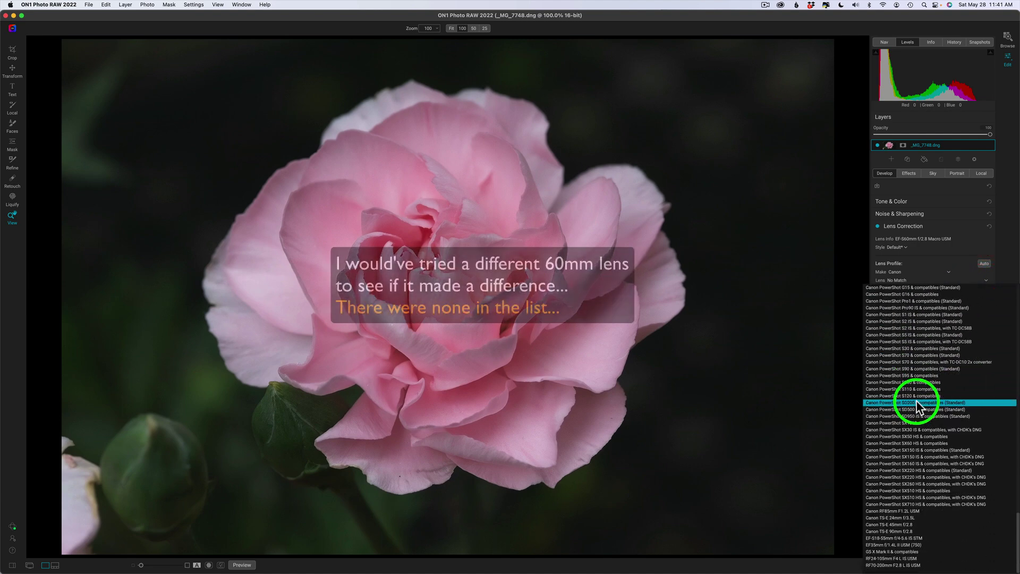
scroll(917, 406, "up", 10)
scroll(919, 405, "up", 6)
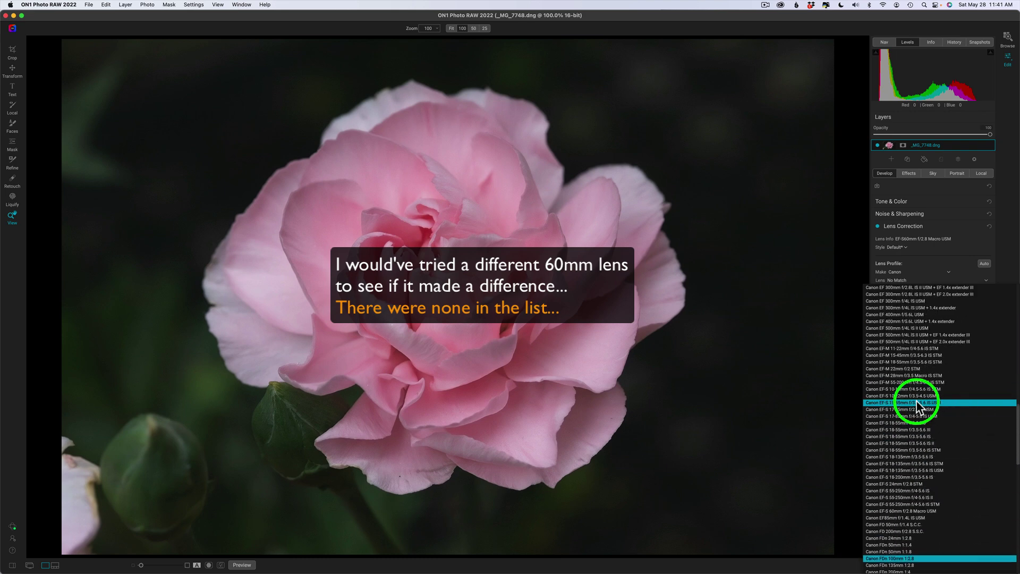
left_click(932, 280)
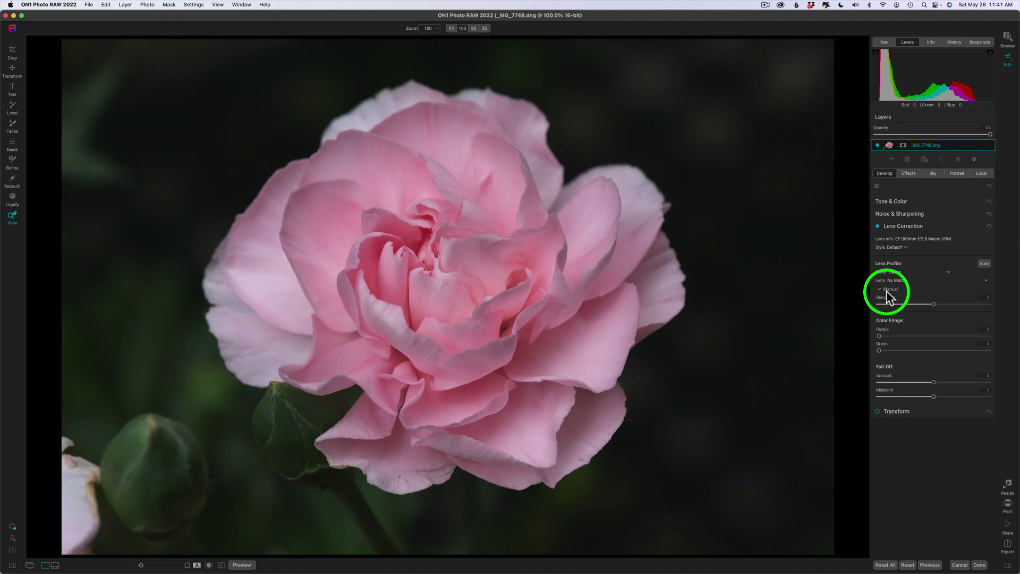
left_click(938, 228)
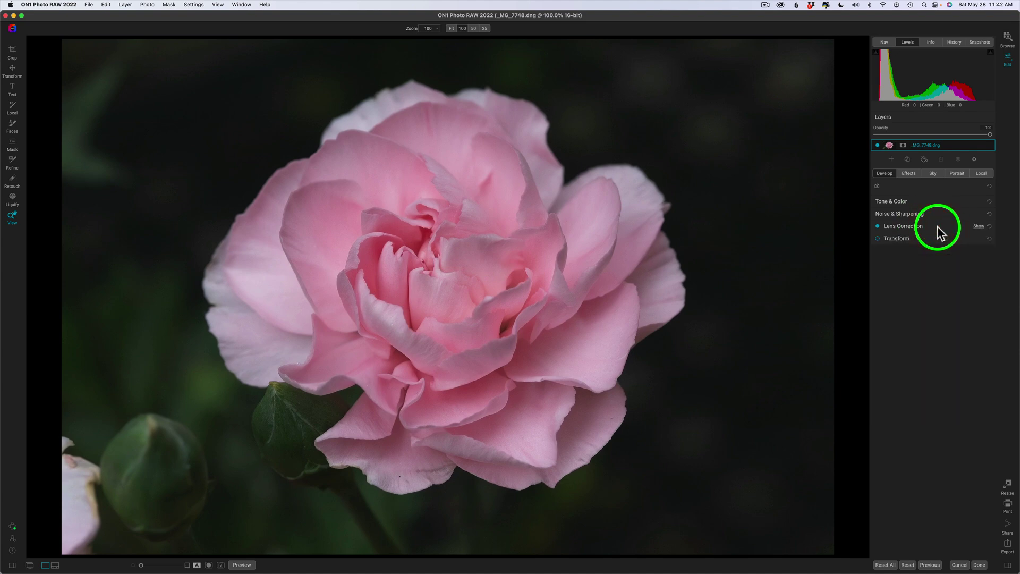
Step: Compare the AI Match and AI Auto tone adjustments, then use AI Match with its Auto amount lowered to about 85
left_click(919, 200)
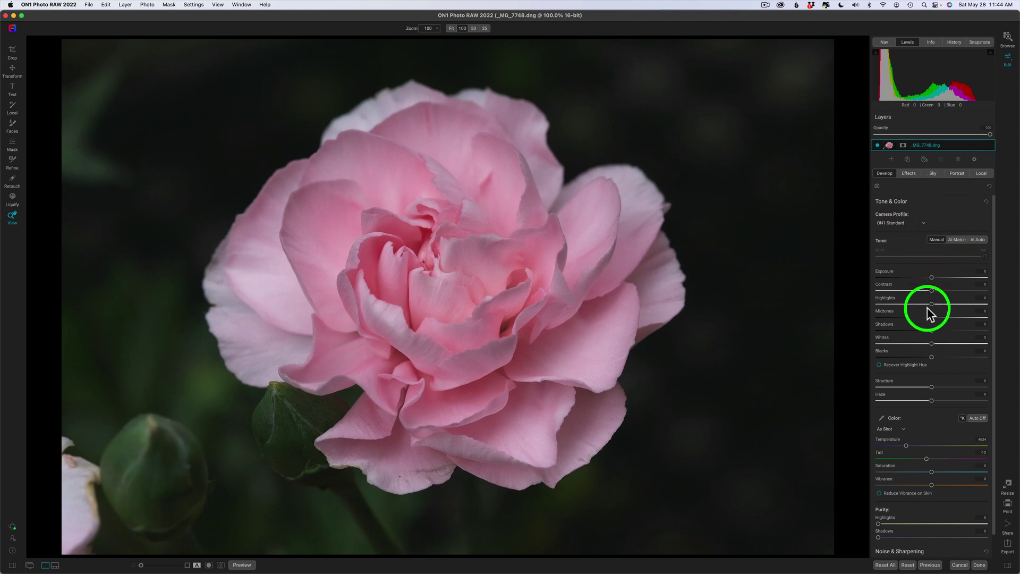
left_click(955, 239)
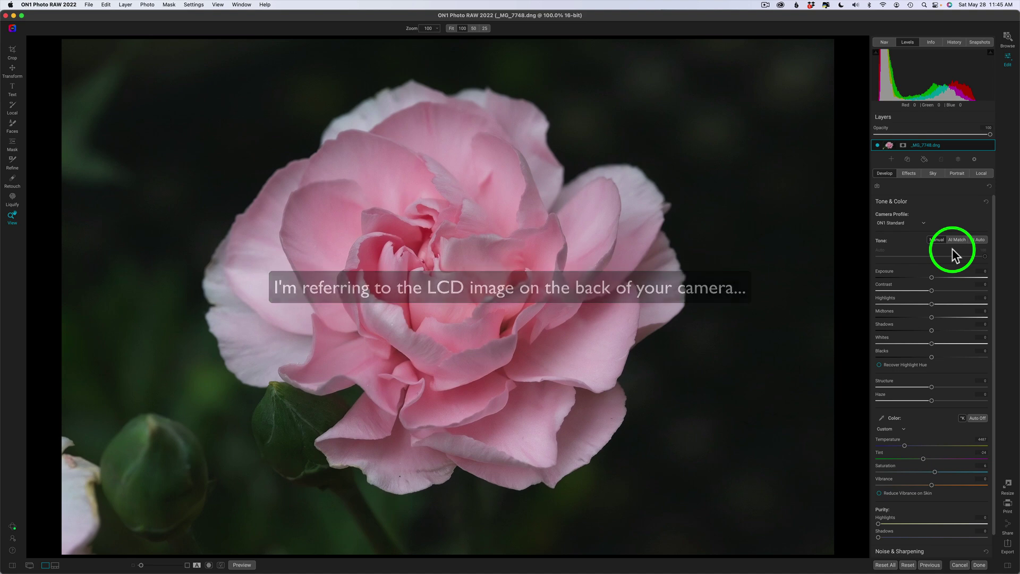
left_click(955, 239)
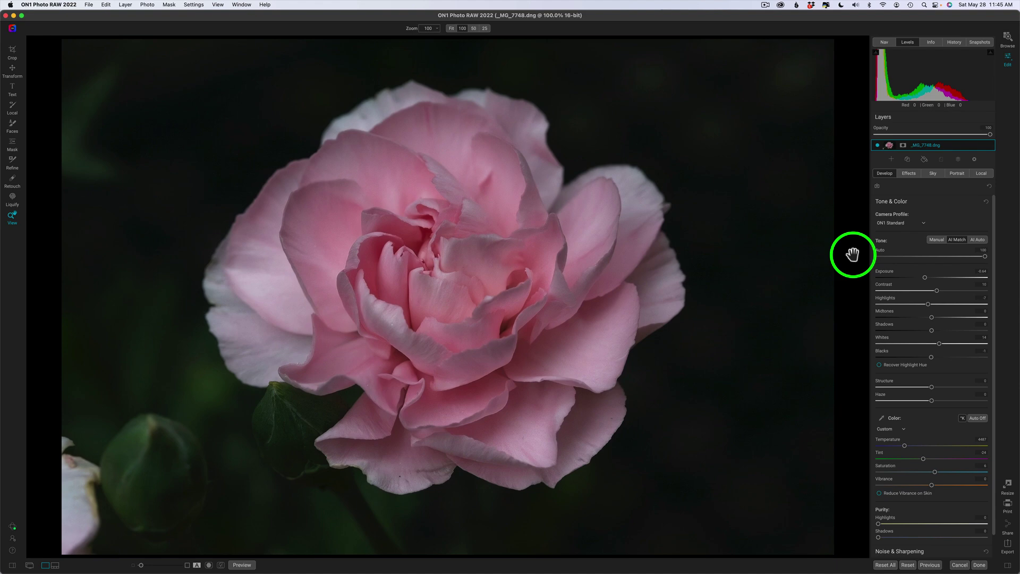
left_click(977, 240)
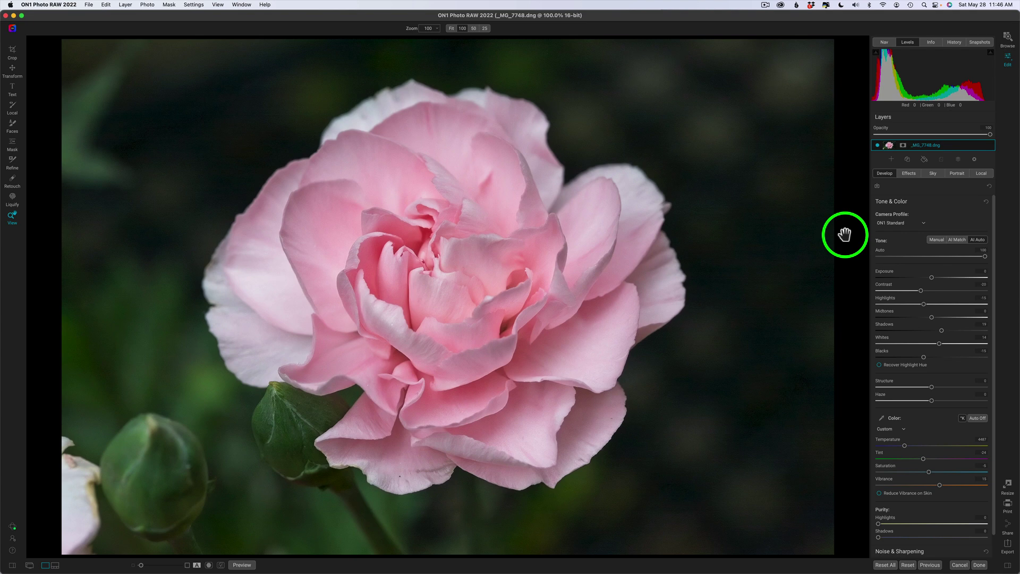
left_click(957, 240)
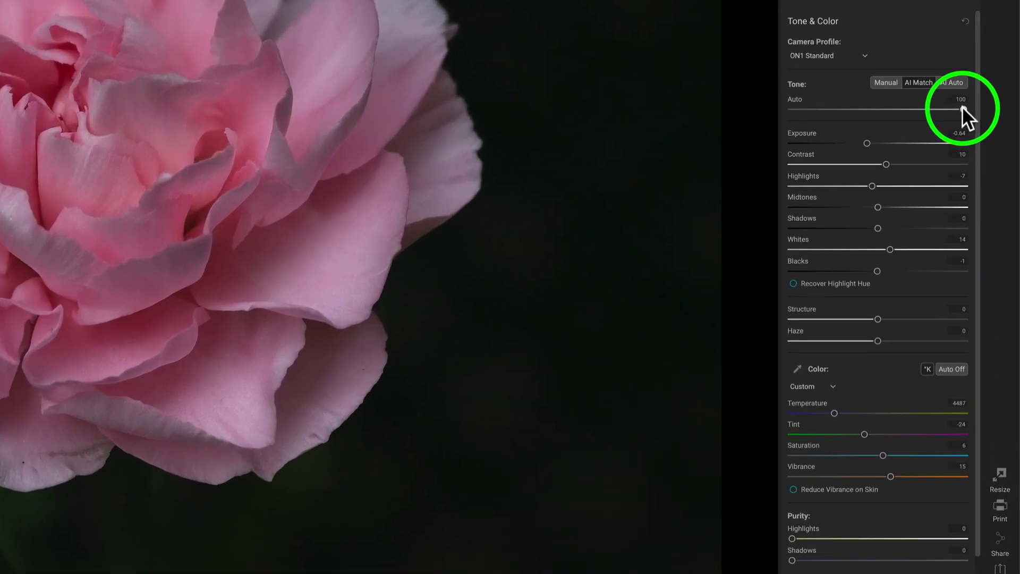
mouse_move(962, 106)
left_mouse_down()
mouse_move(847, 110)
mouse_move(974, 109)
left_mouse_up()
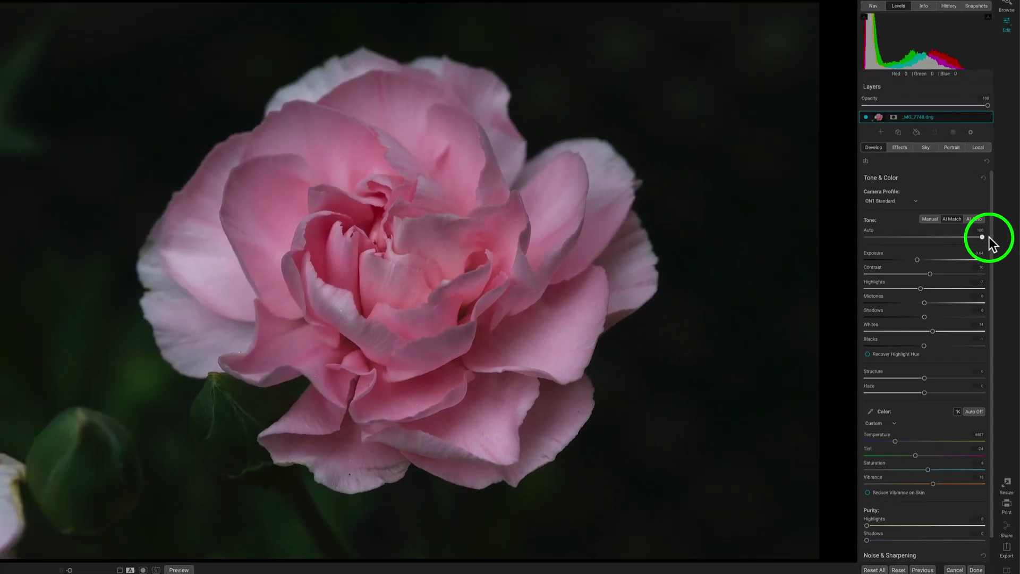
left_click_drag(989, 237, 970, 260)
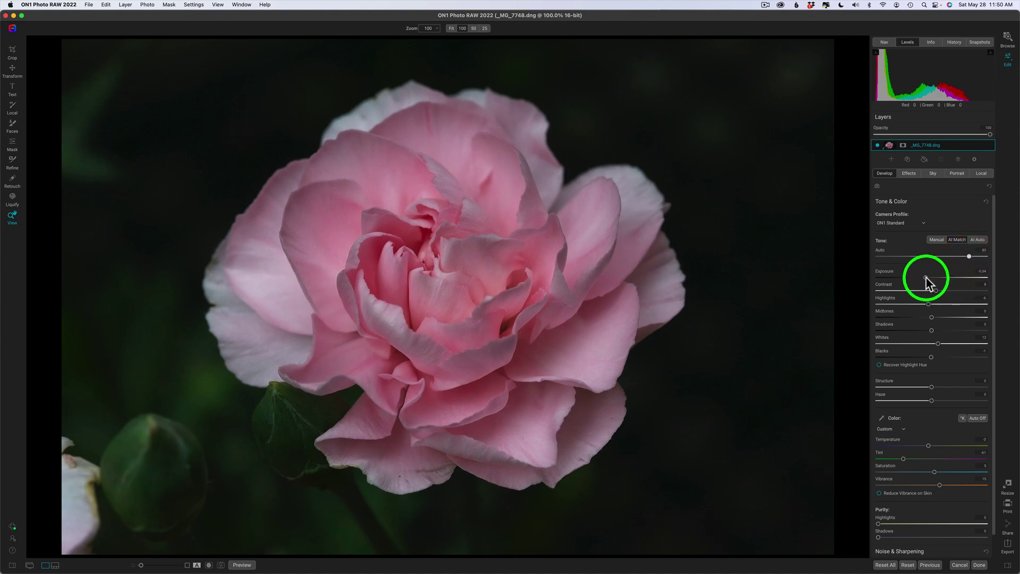
Step: Fine-tune the tone: Exposure about -0.4, Highlights about -48, Midtones about 10 and Whites about 7
left_click_drag(926, 279, 927, 277)
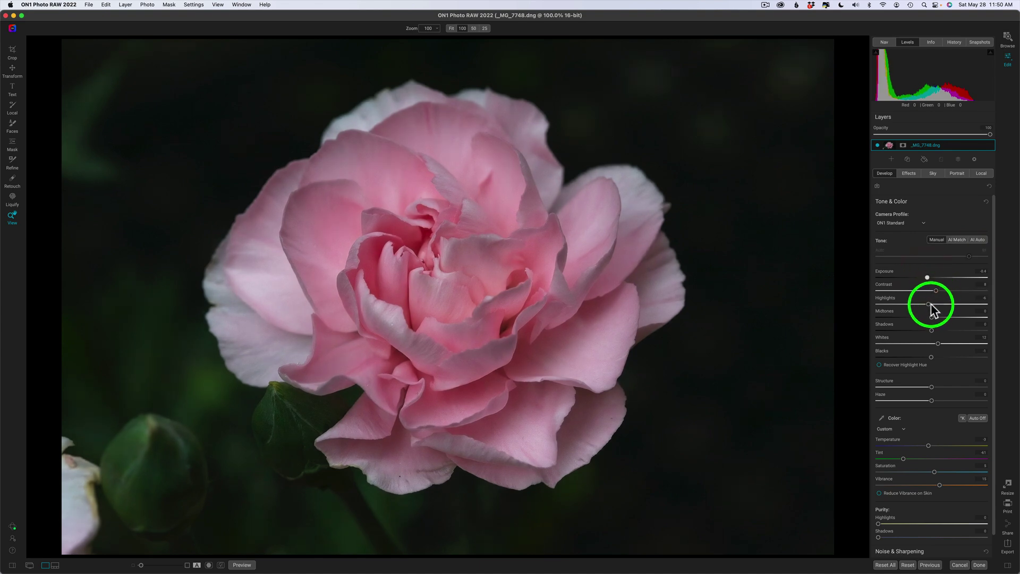
mouse_move(929, 304)
left_mouse_down()
mouse_move(907, 304)
mouse_move(936, 317)
left_mouse_up()
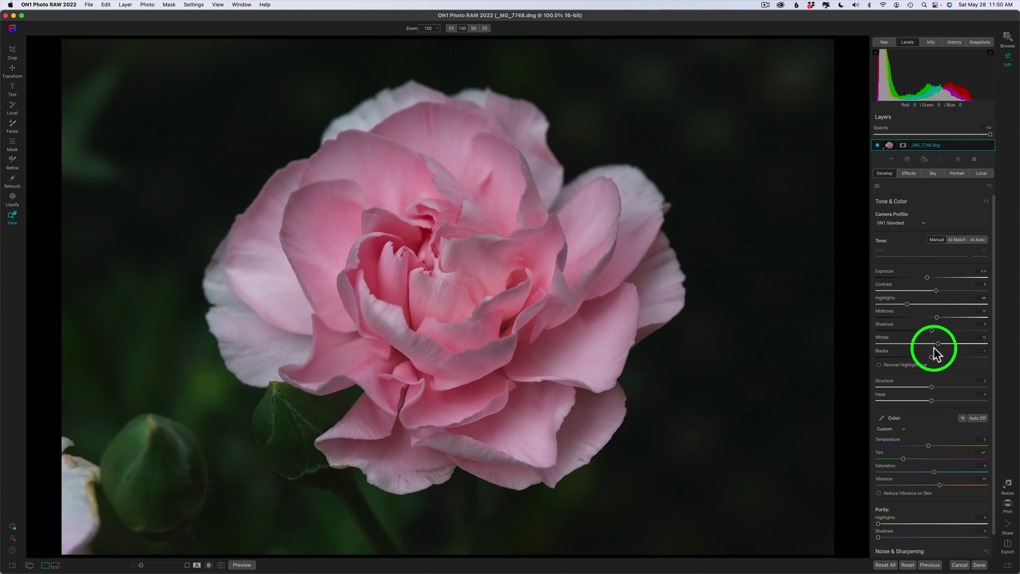
left_click_drag(939, 346, 933, 346)
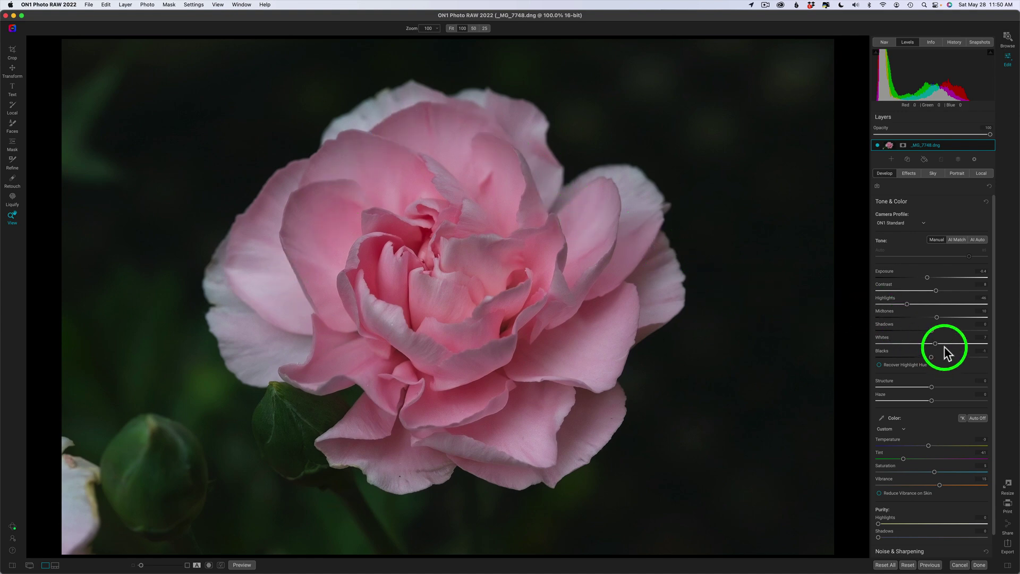
left_click_drag(907, 305, 905, 304)
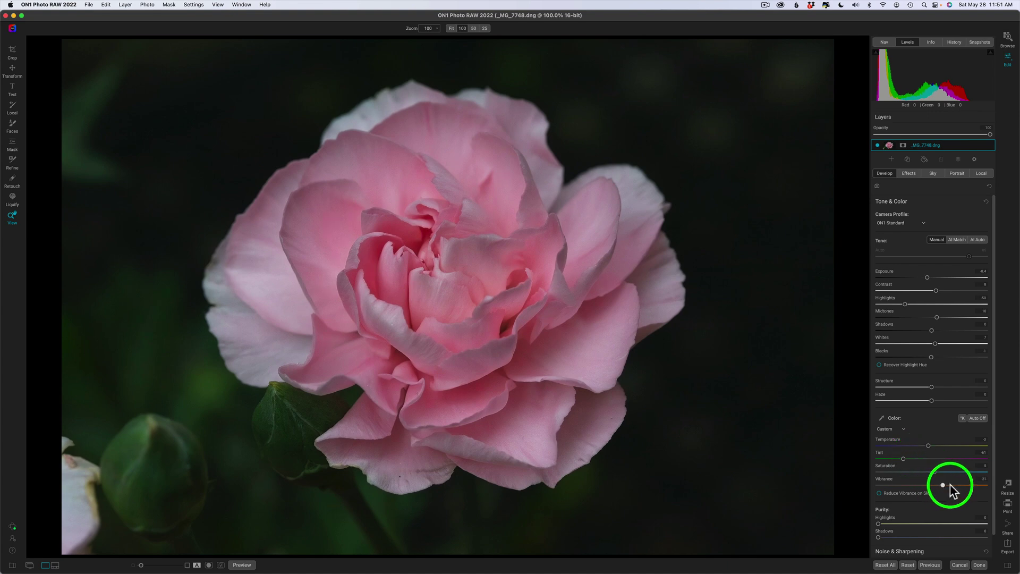
Step: Set Vibrance to about 22 and Saturation to about 2, and compare the edit with the original photo
left_click_drag(953, 484, 943, 483)
left_click(944, 488)
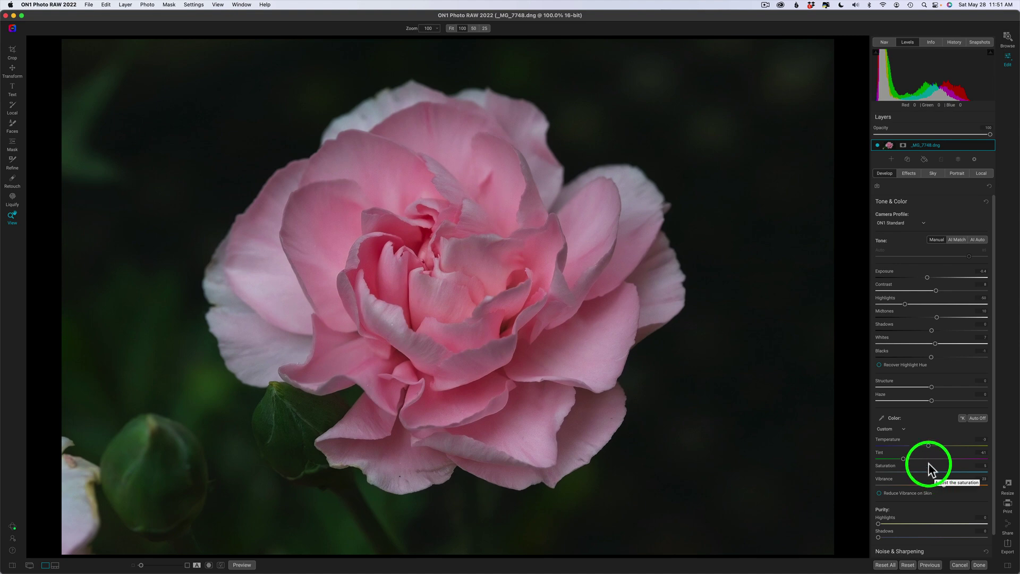
left_click_drag(935, 470, 934, 472)
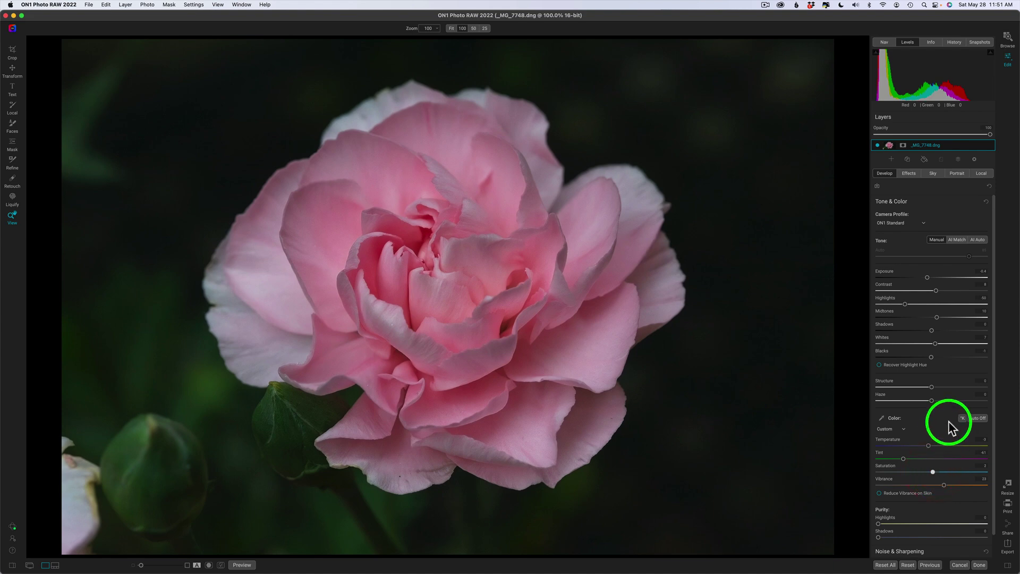
key("super+p")
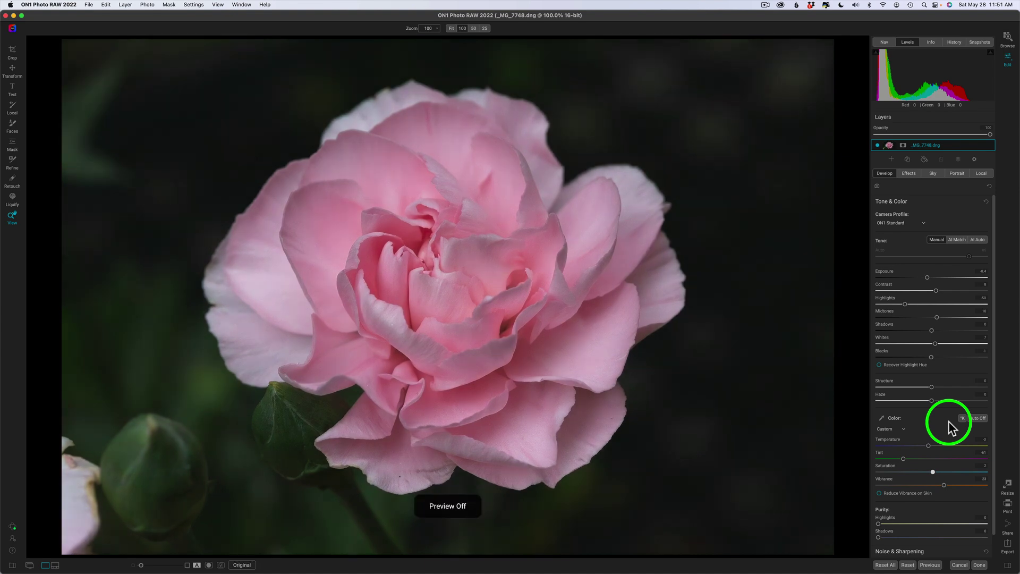
key("super+p")
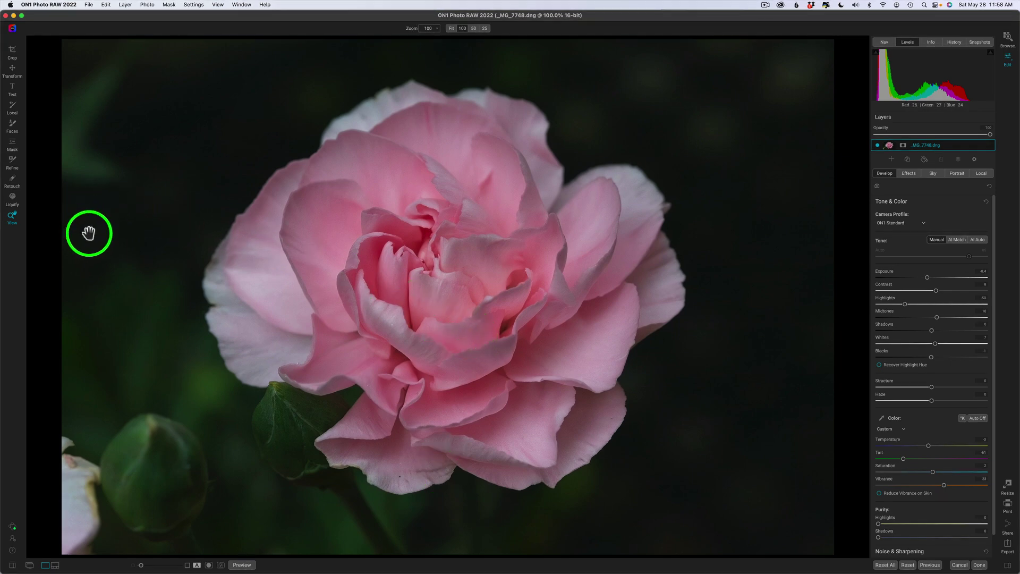
Step: Remove the green bud and the partial petal from the photo's lower-left corner with the Perfect Eraser at size 500
left_click(12, 180)
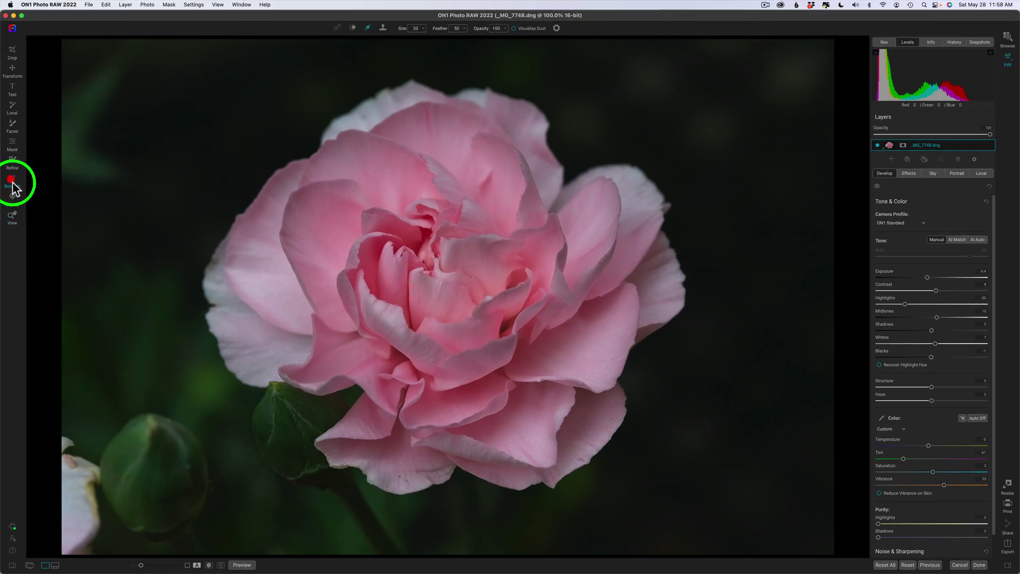
left_click(354, 30)
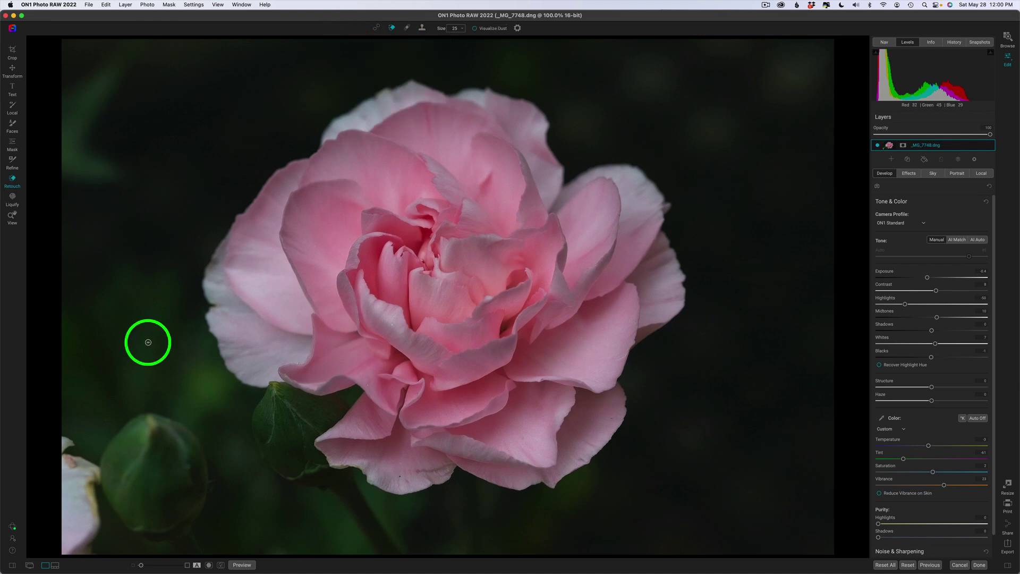
key("bracketright")
key("bracketright")
key("bracketright")
key("bracketright")
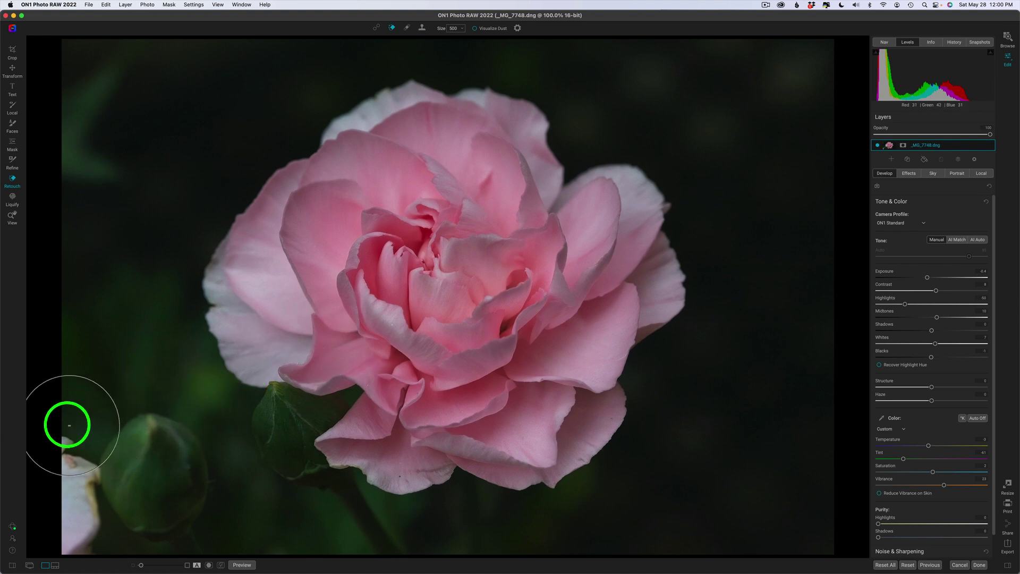
left_click(68, 420)
mouse_move(68, 421)
left_mouse_down()
mouse_move(133, 417)
mouse_move(179, 444)
mouse_move(206, 481)
mouse_move(202, 522)
mouse_move(77, 525)
mouse_move(63, 460)
mouse_move(128, 466)
left_mouse_up()
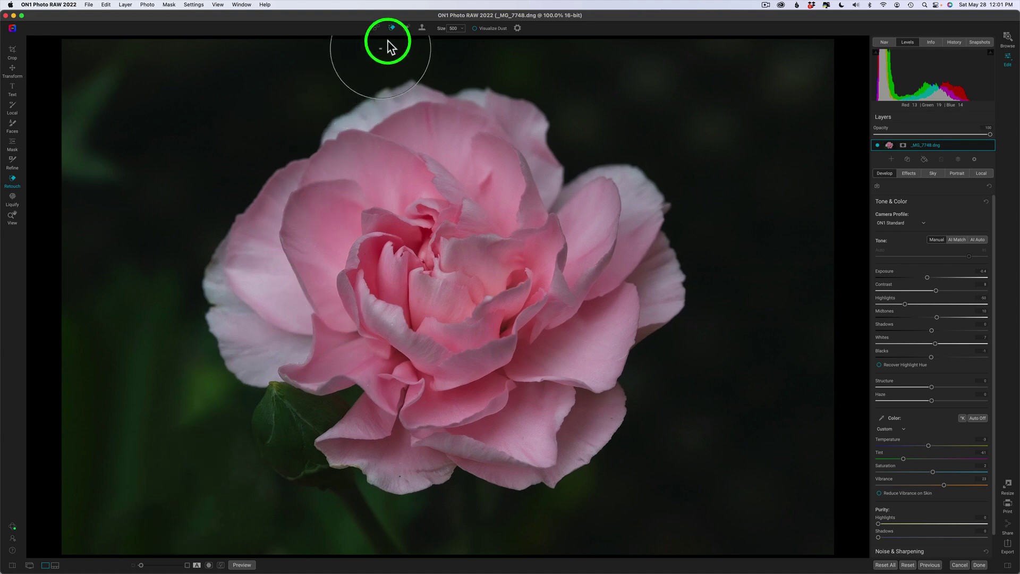
Step: Smooth the leftover traces in the dark lower-left background with the Retouch Brush at size 125
left_click(407, 28)
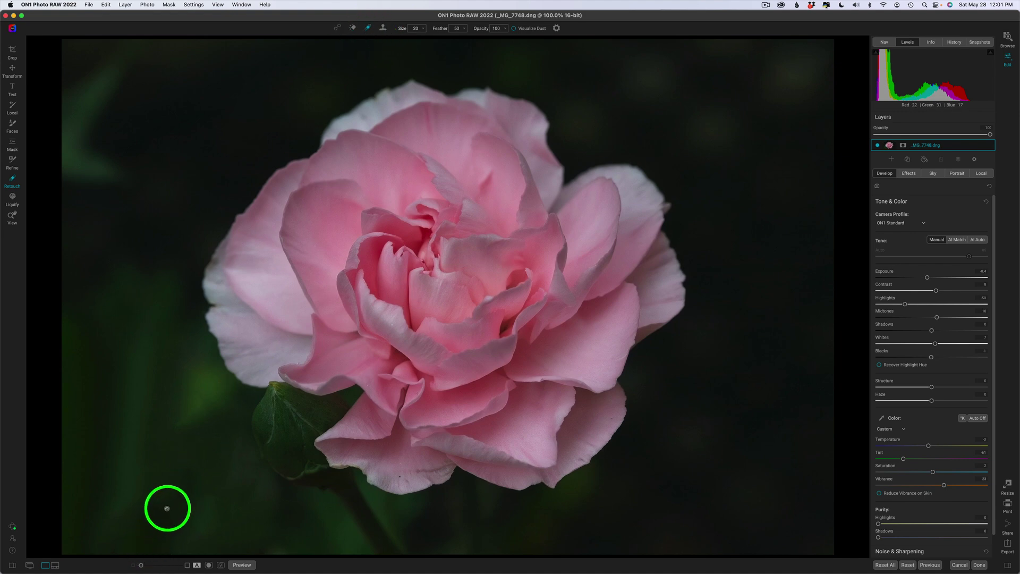
key("bracketright")
key("bracketright")
key("bracketright")
key("bracketright")
key("bracketright")
key("bracketright")
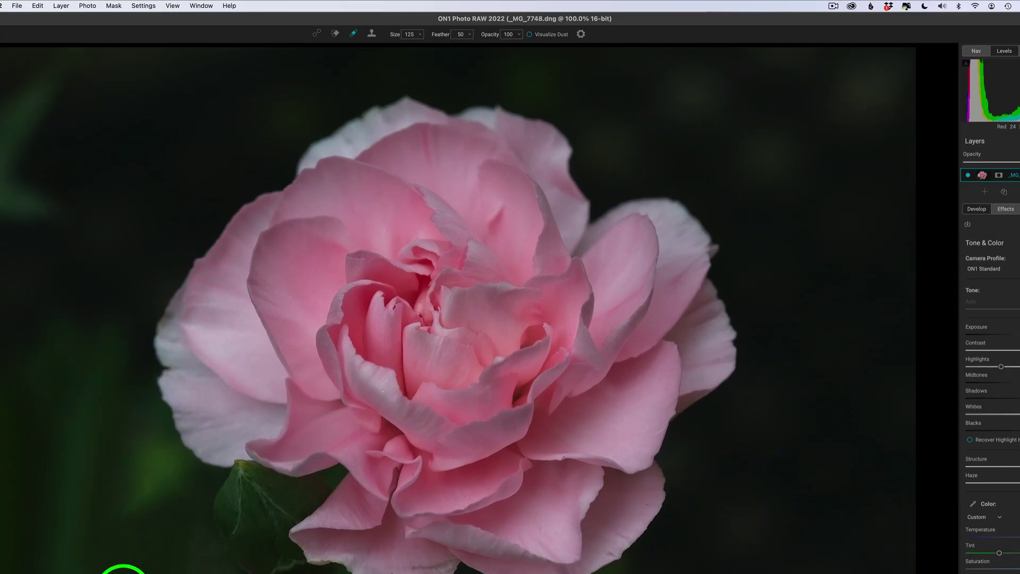
key("bracketright")
key("bracketright")
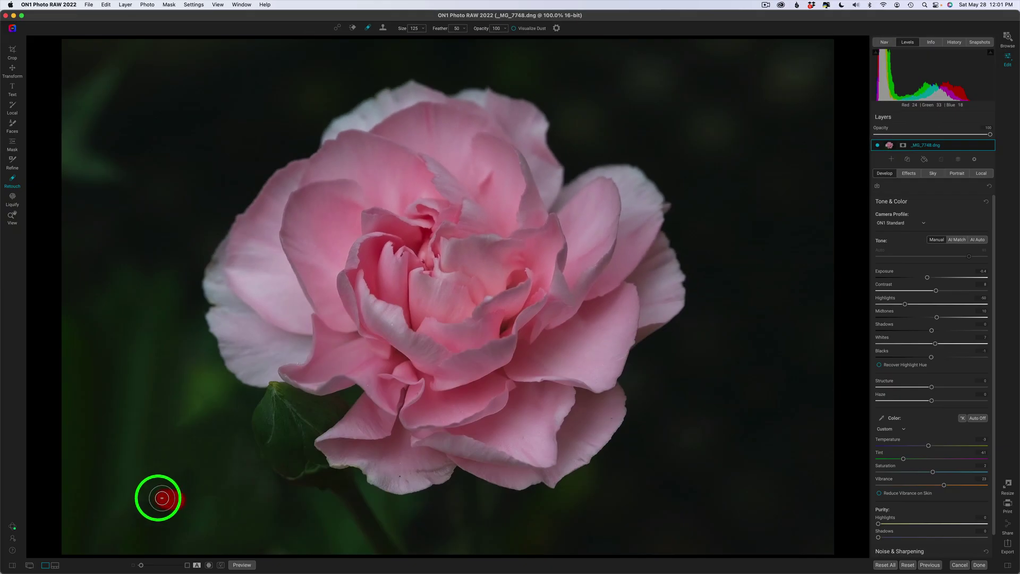
mouse_move(162, 498)
left_mouse_down()
mouse_move(139, 506)
mouse_move(152, 505)
mouse_move(152, 523)
mouse_move(182, 525)
left_mouse_up()
left_click(194, 497)
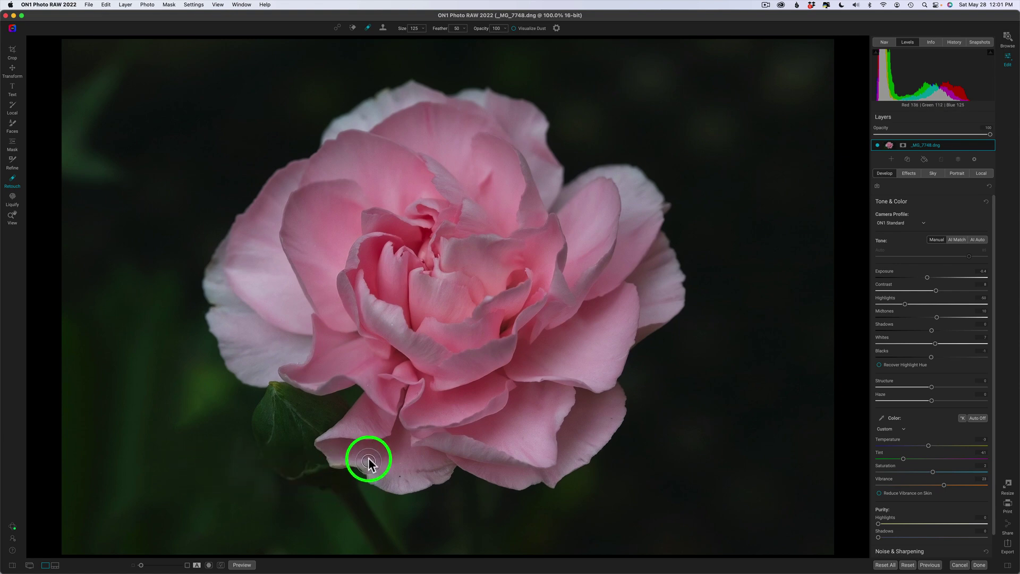
Step: Retouch the creases and discolored streaks near the edge of the flower's lowest petal with a much smaller brush
left_click(353, 28)
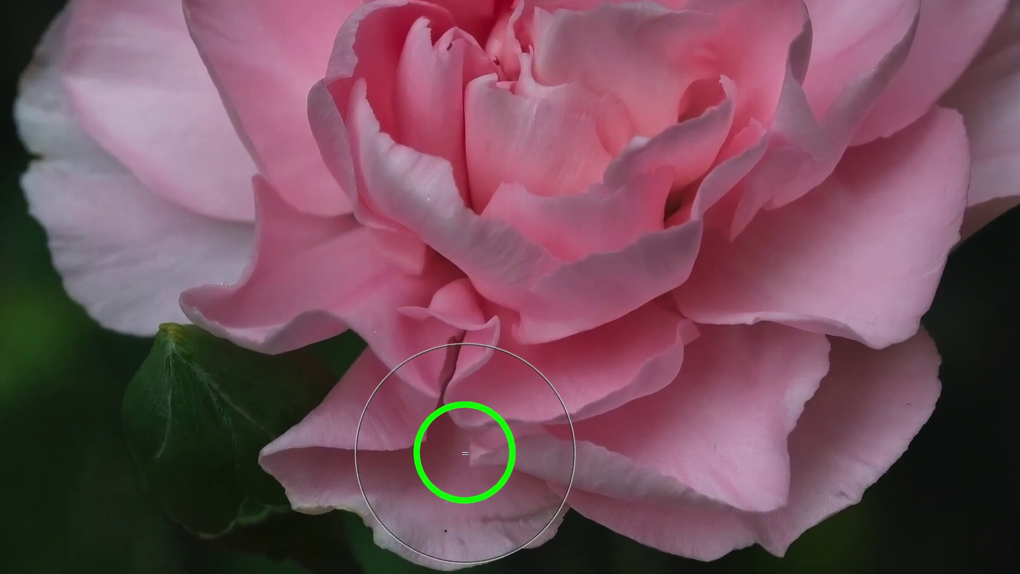
key("bracketleft")
key("bracketleft")
key("bracketleft")
key("bracketleft")
key("bracketleft")
key("bracketleft")
key("bracketleft")
key("bracketleft")
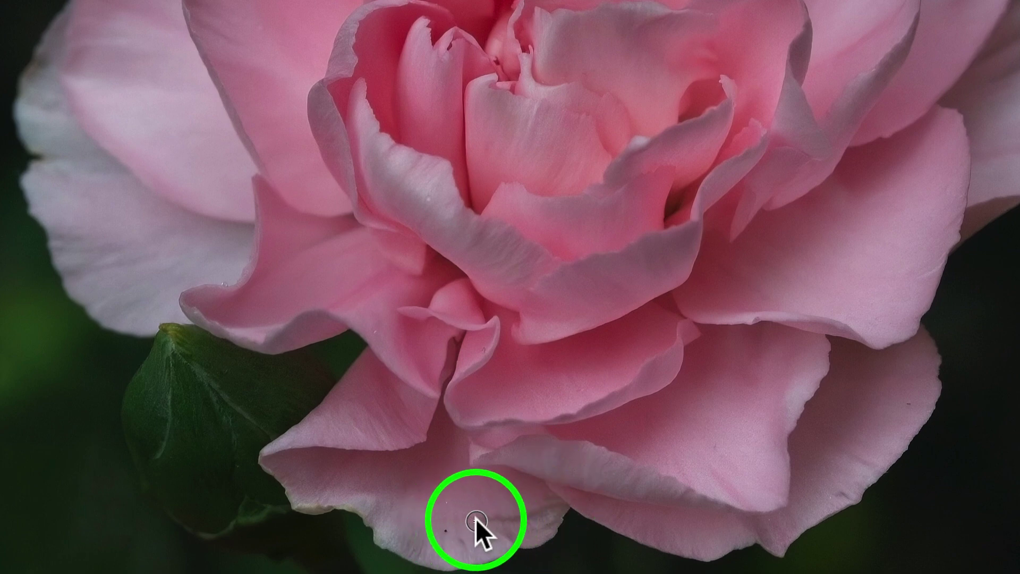
left_click_drag(475, 516, 514, 516)
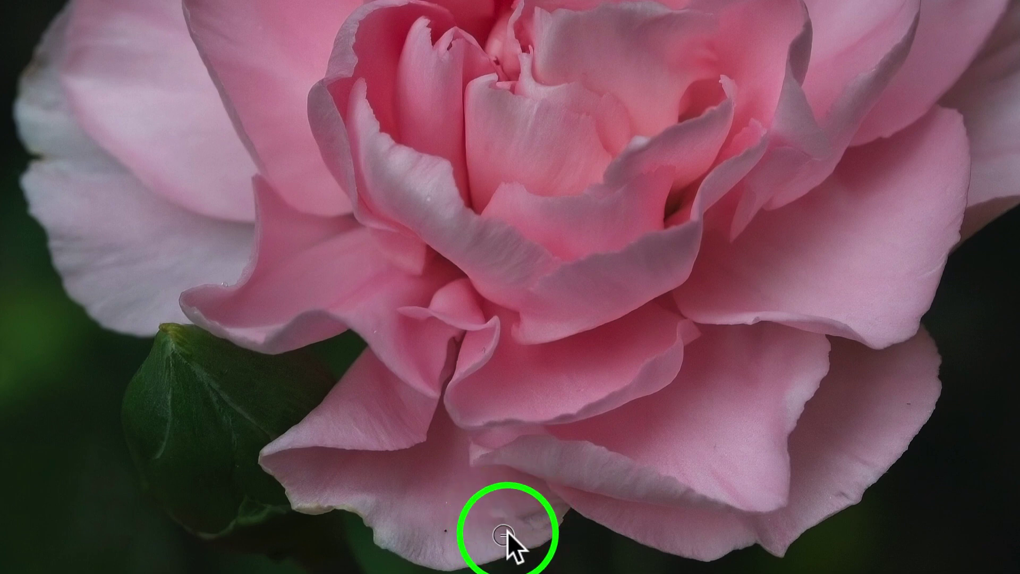
mouse_move(493, 518)
left_mouse_down()
mouse_move(541, 523)
mouse_move(533, 506)
mouse_move(556, 505)
mouse_move(547, 517)
mouse_move(553, 505)
left_mouse_up()
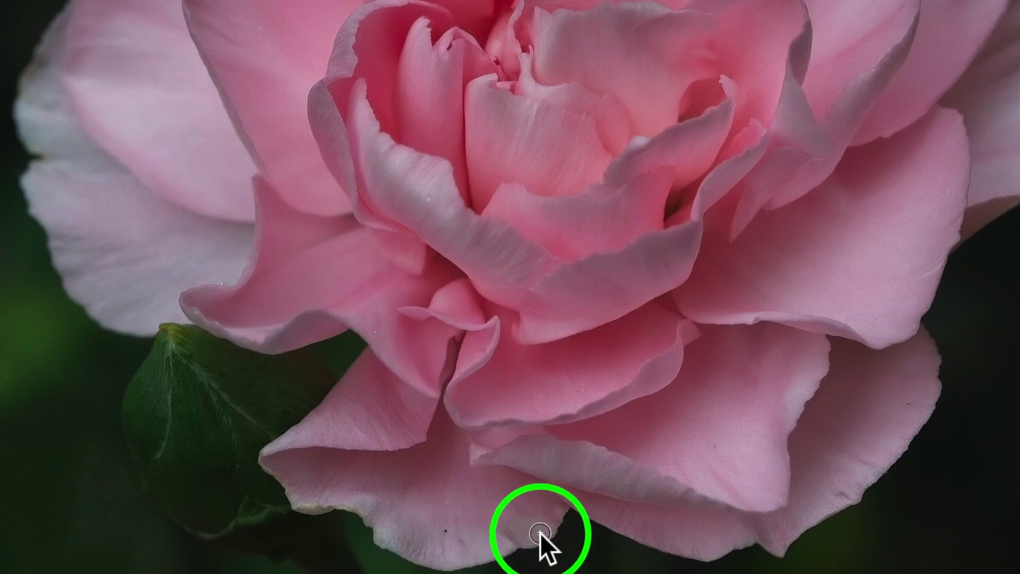
left_click(506, 531)
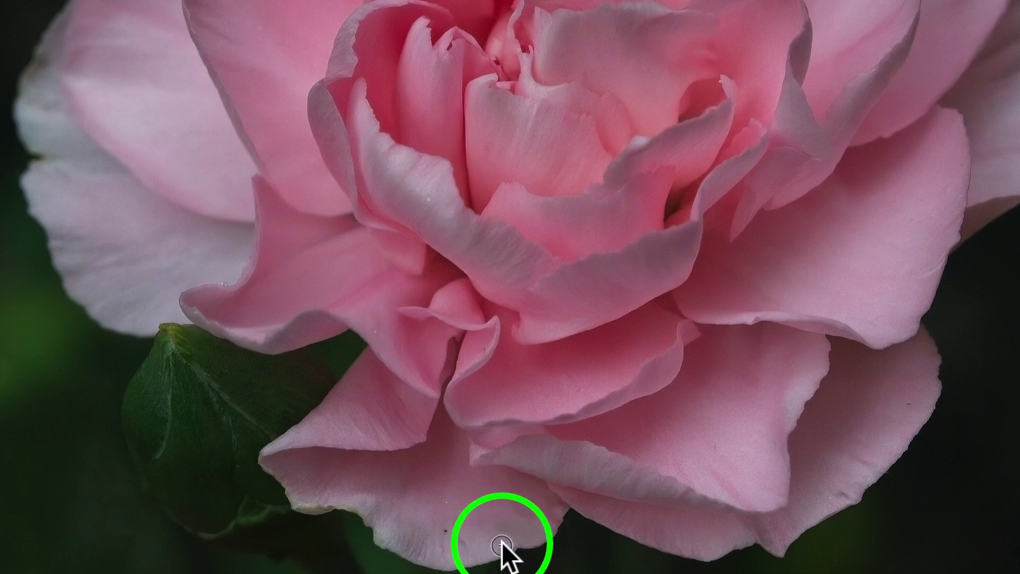
Step: Remove the dark specks from the lowest petal, the outer lower-right petal's blemishes and the tiny white spots on the inner petal
left_click(460, 540)
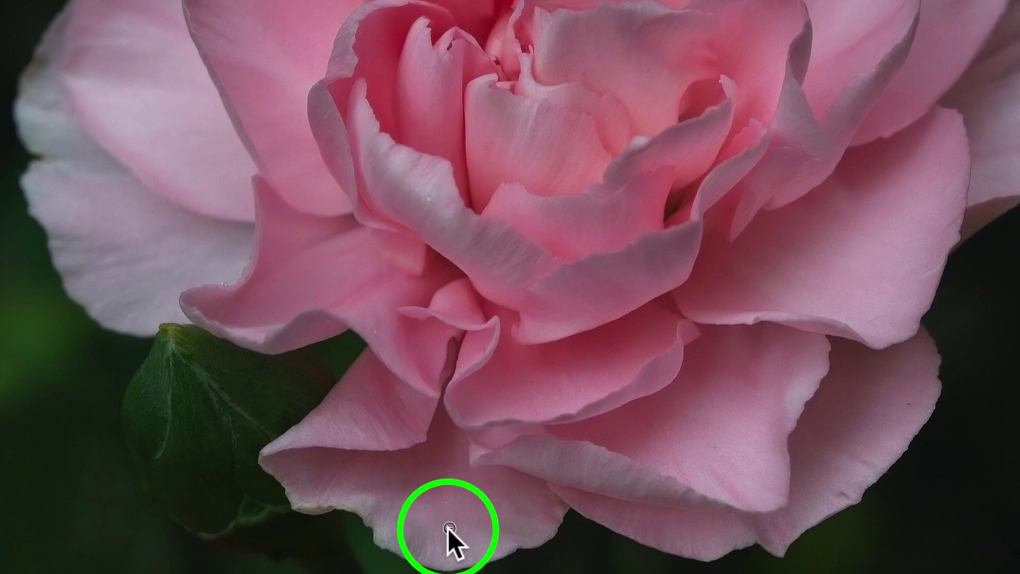
left_click(447, 530)
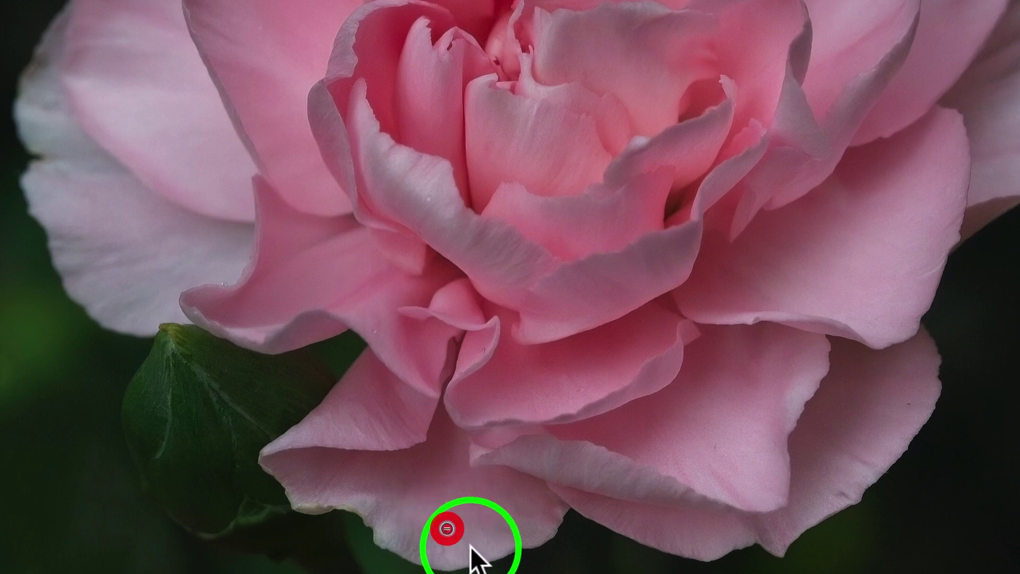
left_click(445, 499)
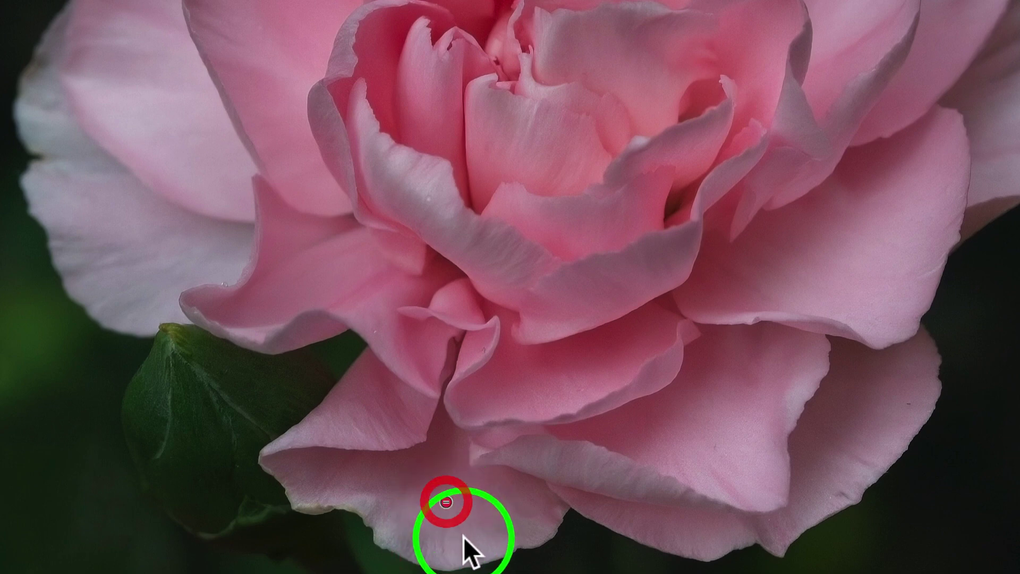
left_click(832, 494)
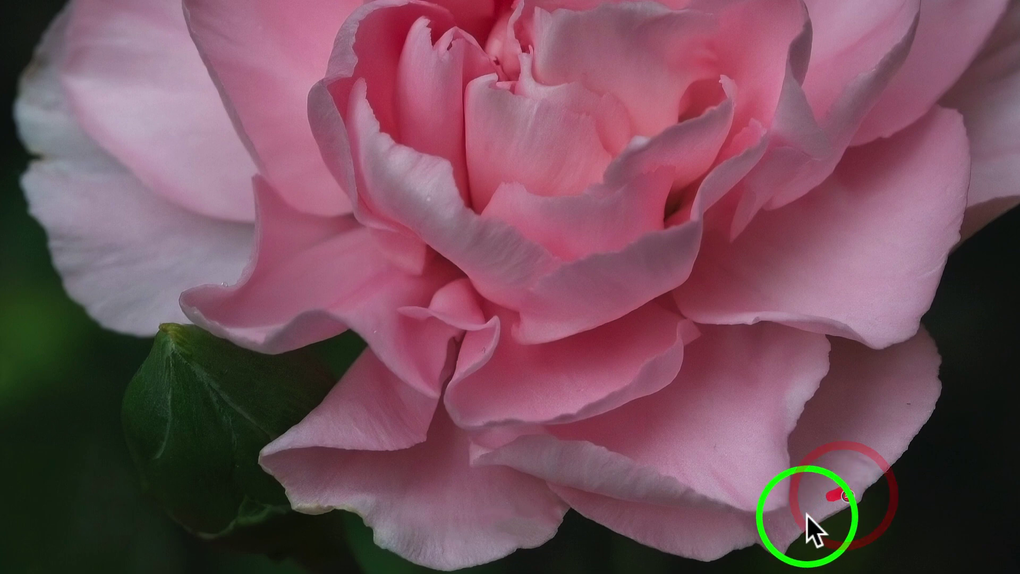
left_click(910, 402)
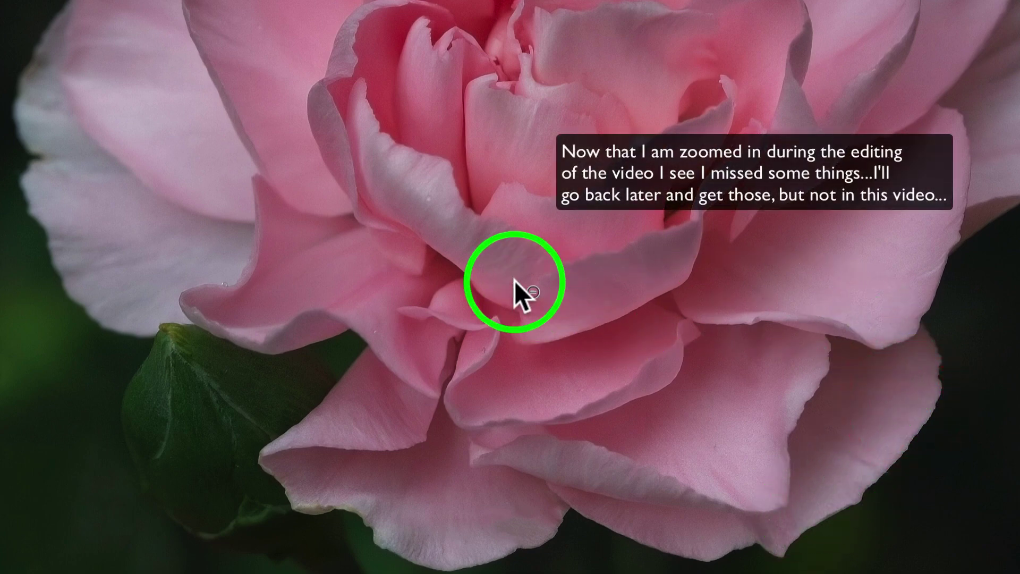
left_click(429, 198)
left_click(433, 216)
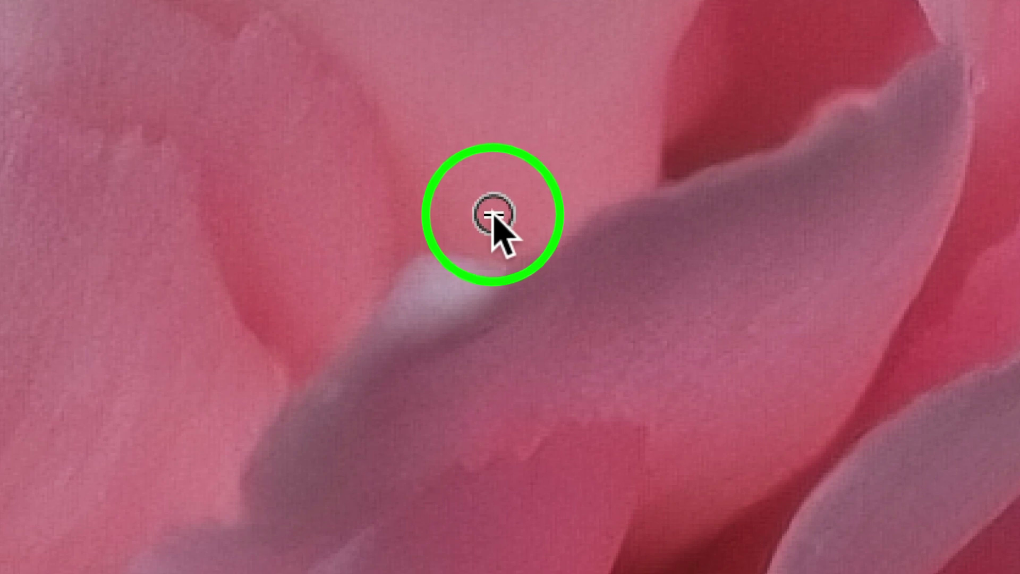
Step: Blend away the bright white patch on the edge of the curled inner petal with the Retouch Brush at size 15
mouse_move(451, 246)
left_mouse_down()
mouse_move(395, 296)
mouse_move(487, 265)
mouse_move(490, 251)
mouse_move(441, 256)
left_mouse_up()
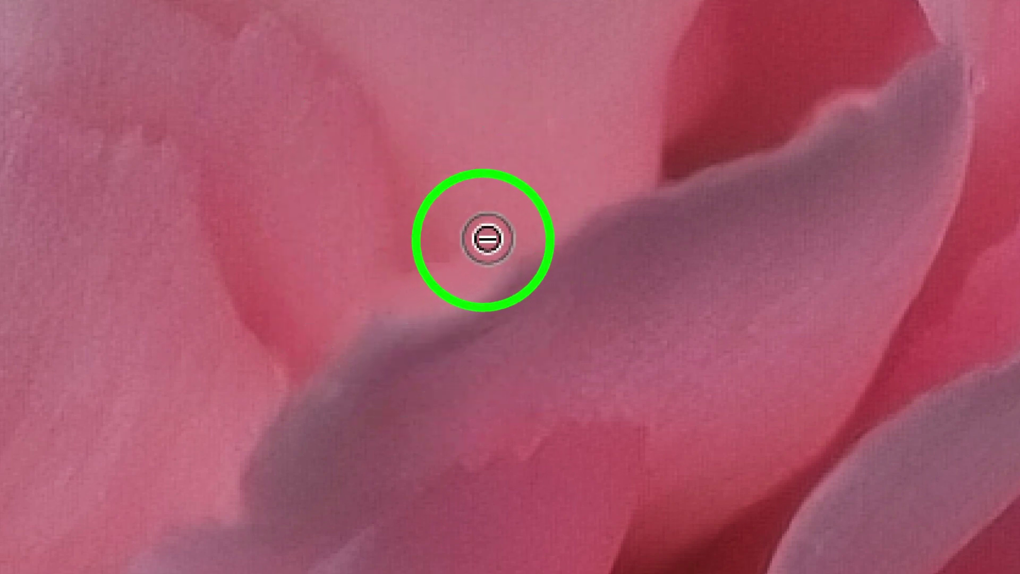
mouse_move(471, 246)
left_mouse_down()
mouse_move(423, 262)
mouse_move(418, 275)
mouse_move(468, 250)
left_mouse_up()
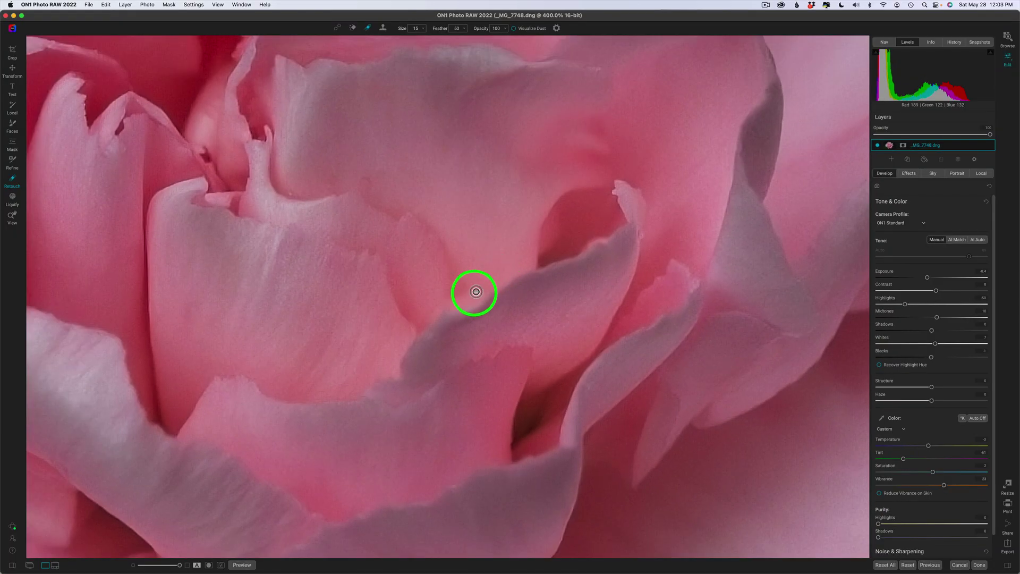
left_click_drag(473, 292, 474, 292)
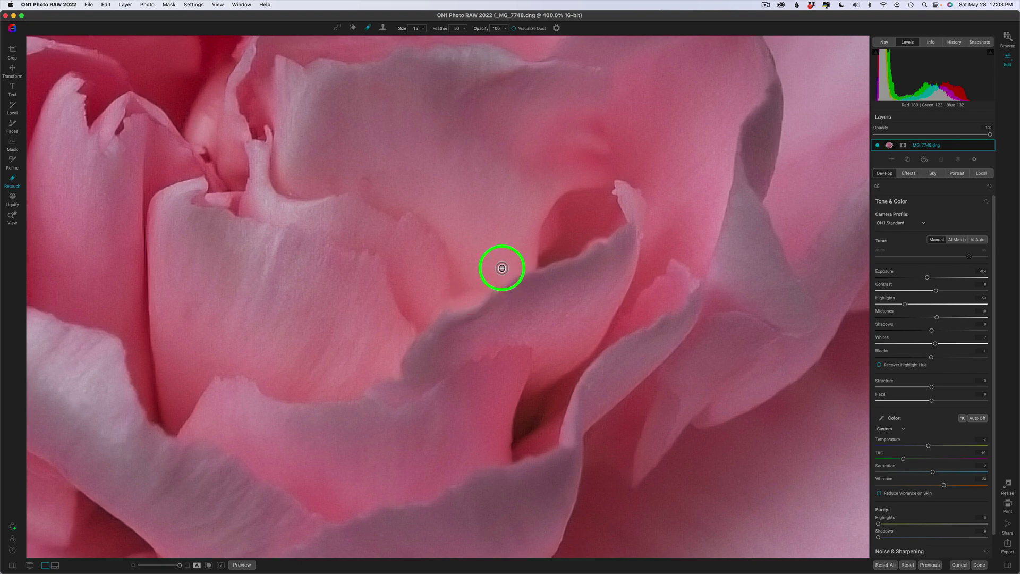
Step: Compare the whole edited photo with the original version
key("super+0")
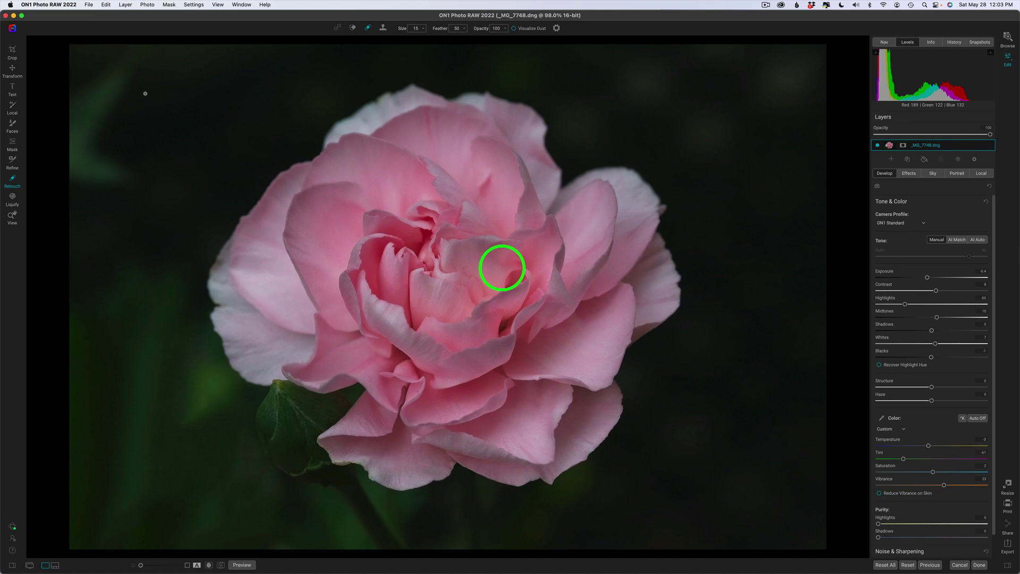
key("backslash")
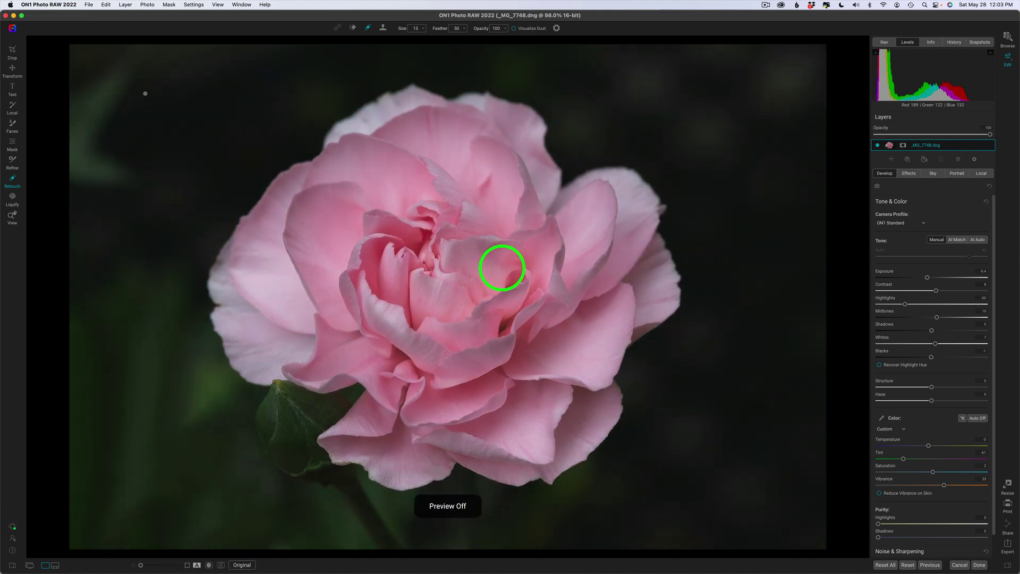
key("backslash")
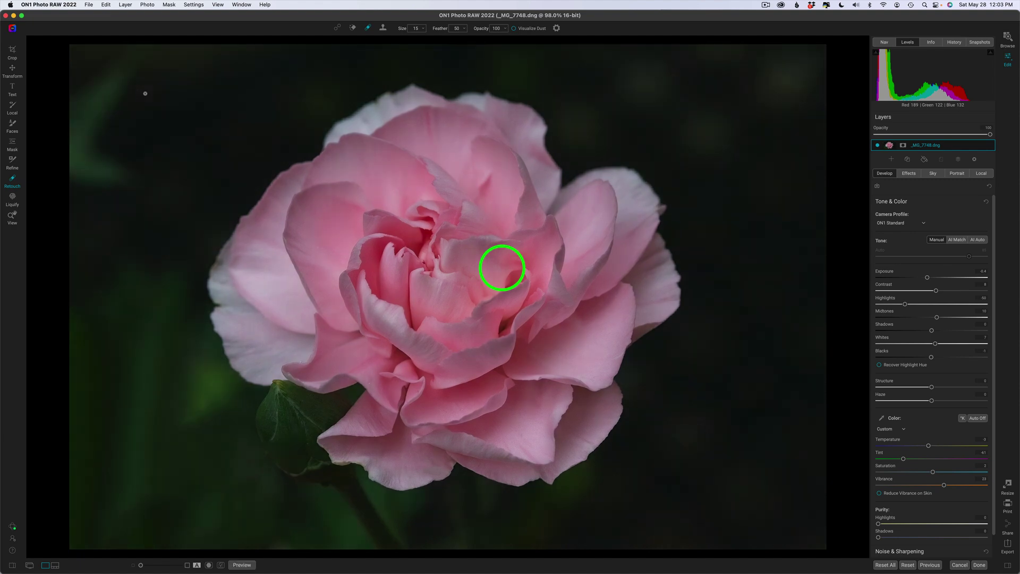
key("backslash")
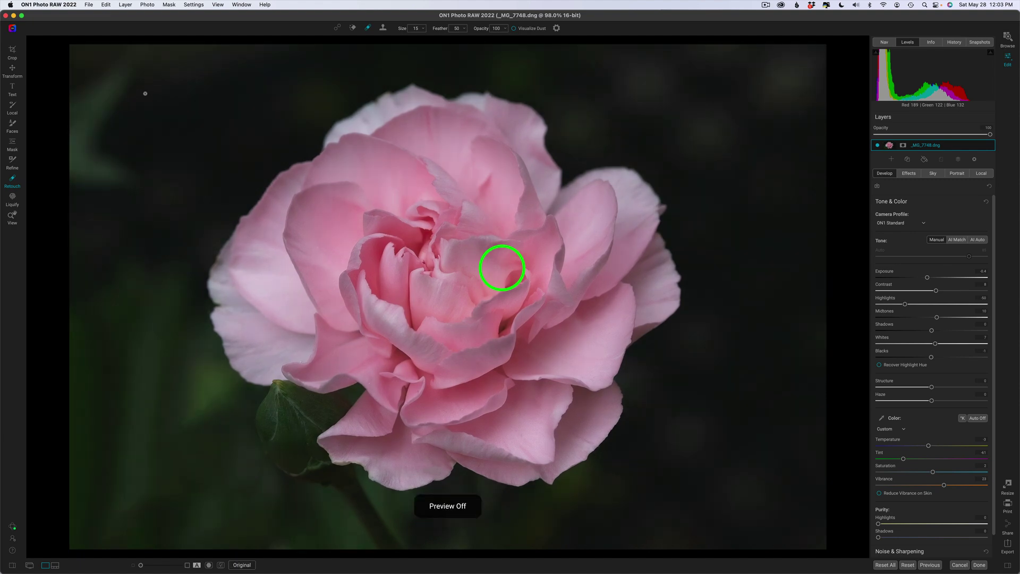
key("backslash")
key("backslash")
key("backslash")
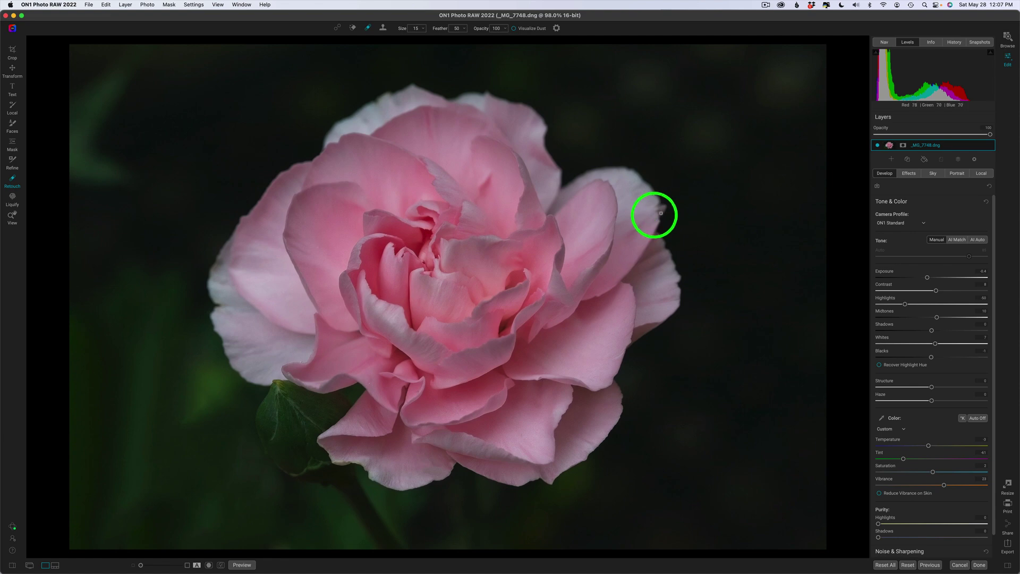
Step: Remove the small tip protruding from the edge of the upper-right petal with the Perfect Eraser at size 25
scroll(654, 215, "up", 5)
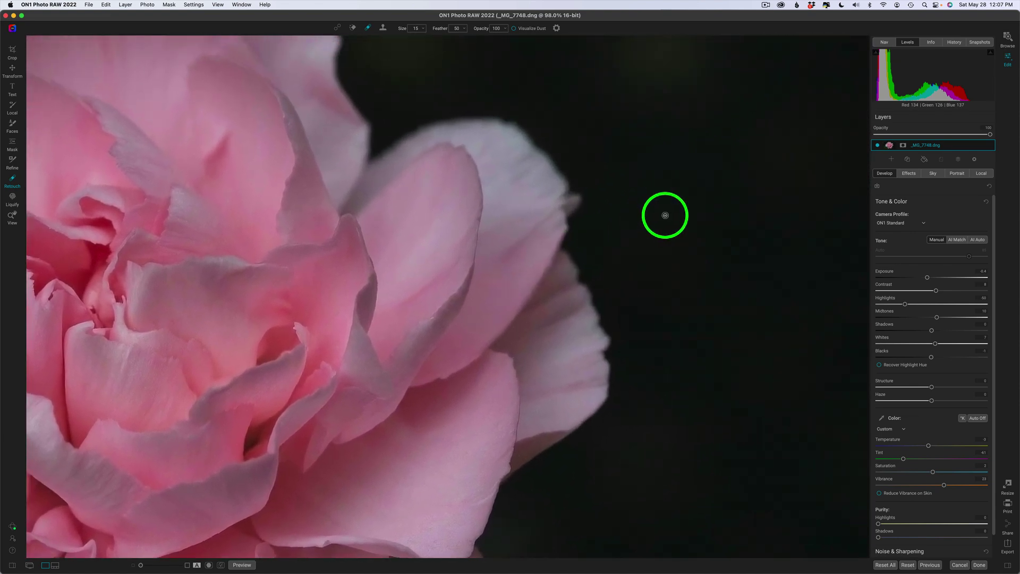
scroll(664, 215, "up", 5)
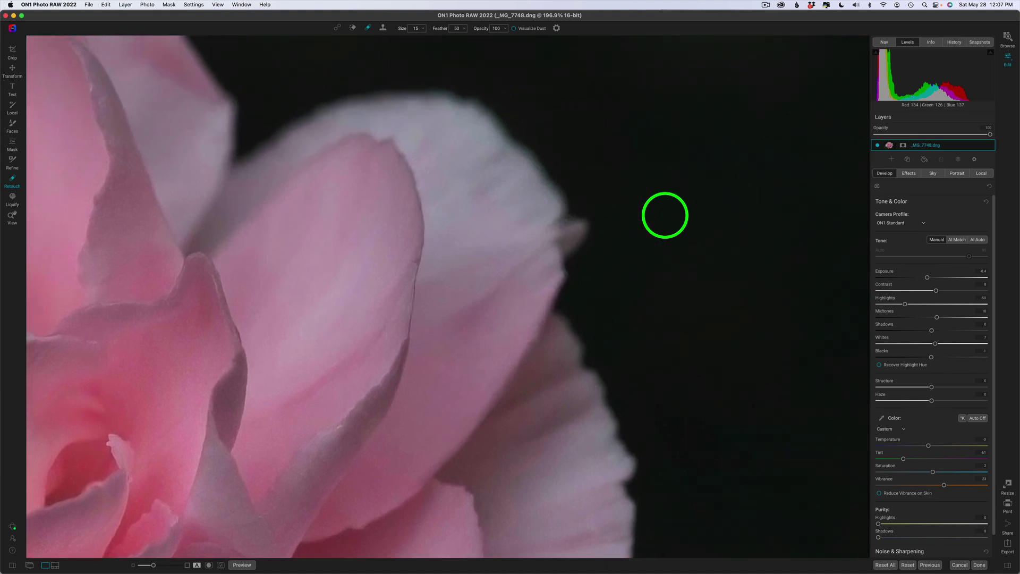
left_click(353, 27)
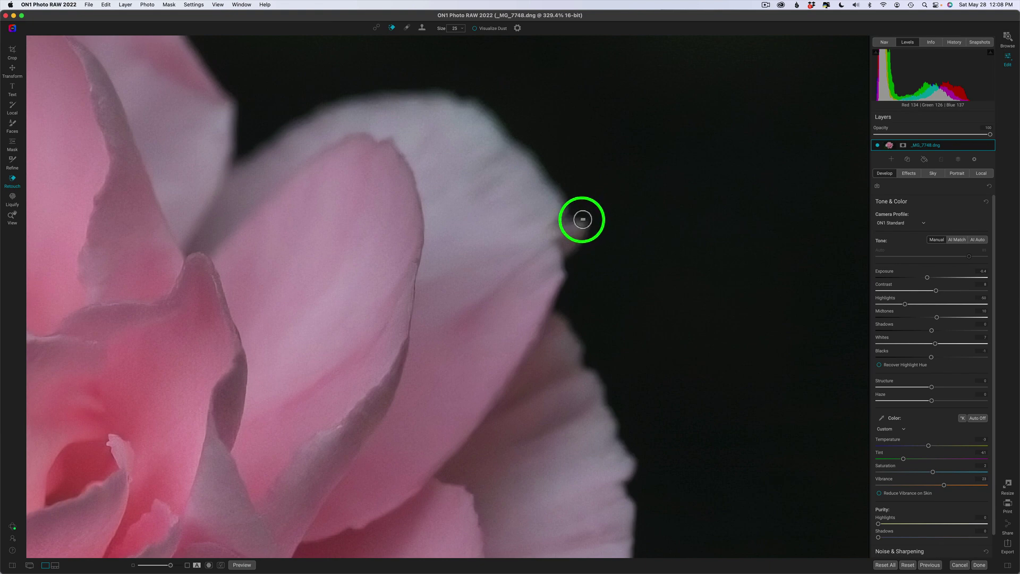
mouse_move(573, 221)
left_mouse_down()
mouse_move(570, 252)
mouse_move(589, 226)
left_mouse_up()
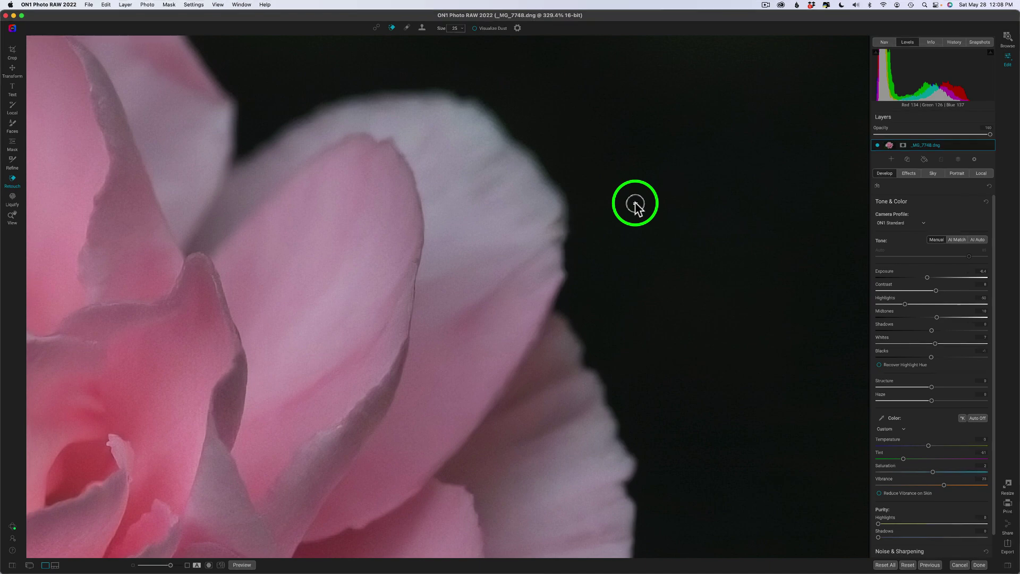
key("super+0")
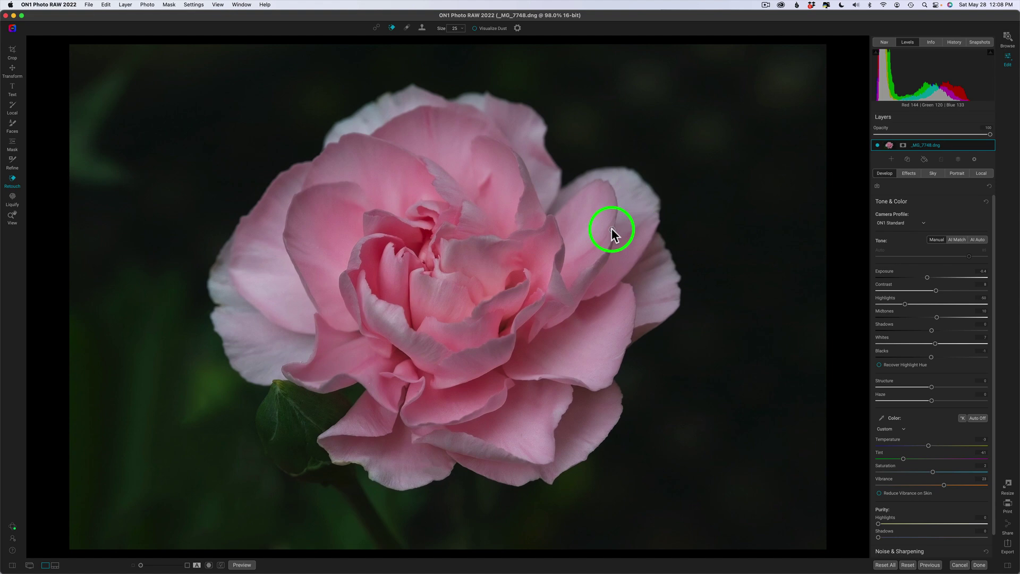
mouse_move(142, 567)
left_mouse_down()
mouse_move(170, 565)
mouse_move(154, 565)
left_mouse_up()
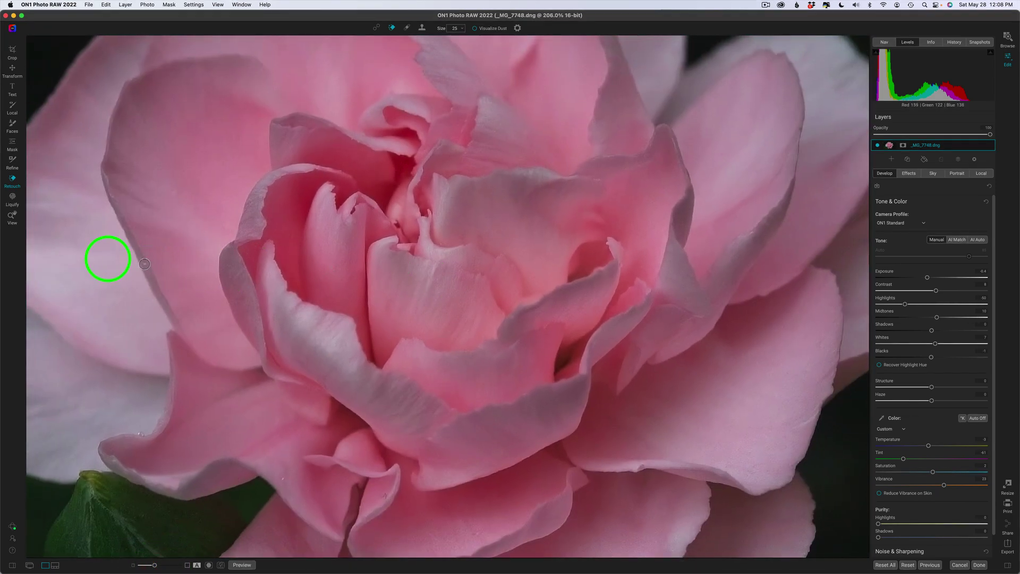
left_click(12, 217)
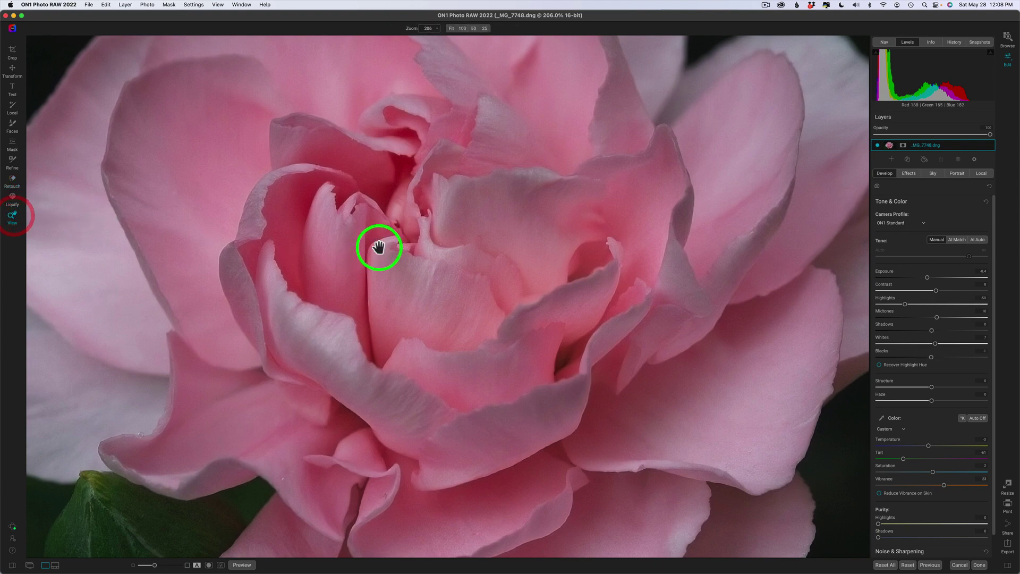
left_click(428, 255)
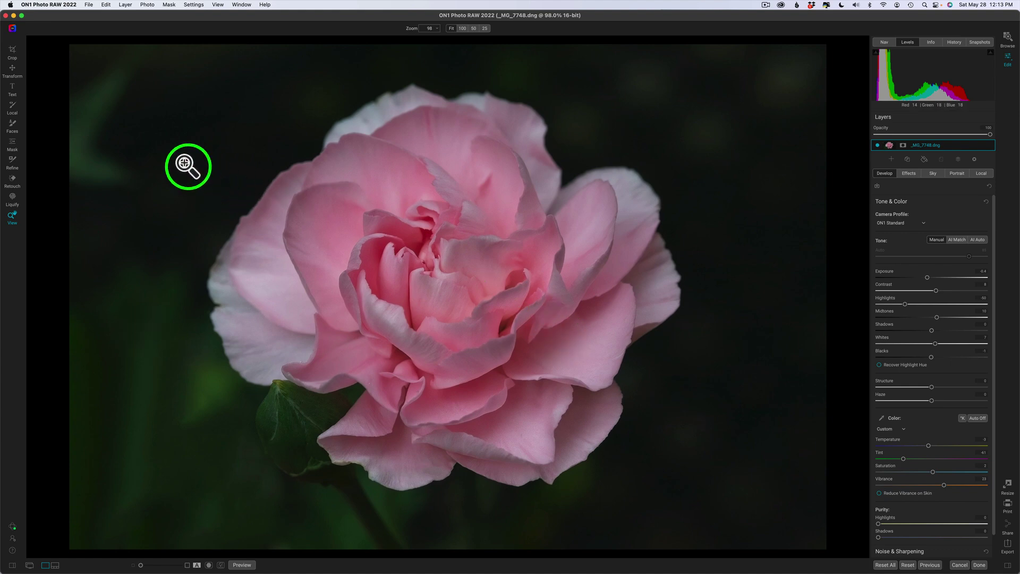
Step: Crop the photo freeform to about 2947 × 2542 pixels, trimming both sides evenly and slightly reducing the height
left_click(11, 53)
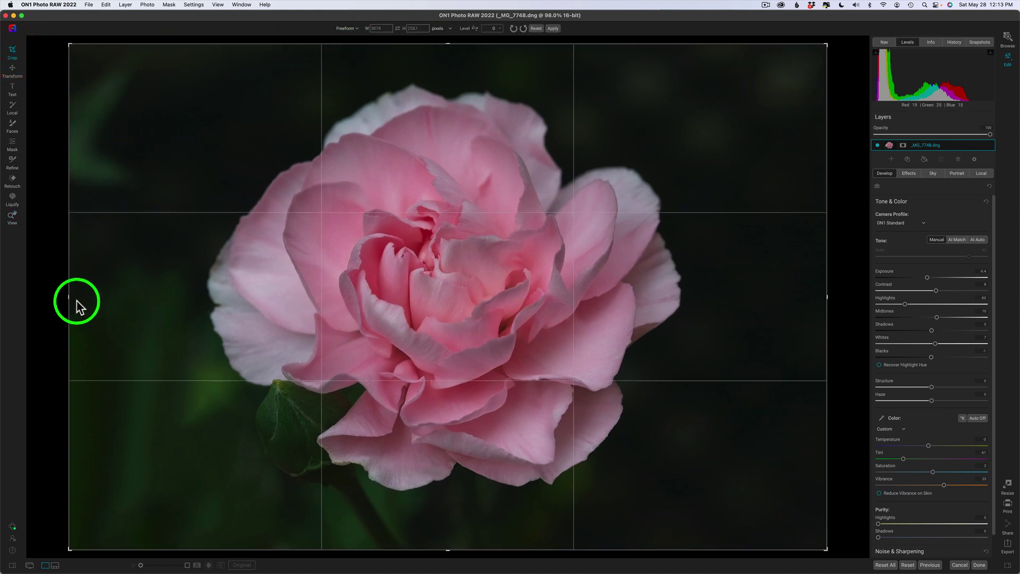
left_click_drag(70, 297, 115, 302)
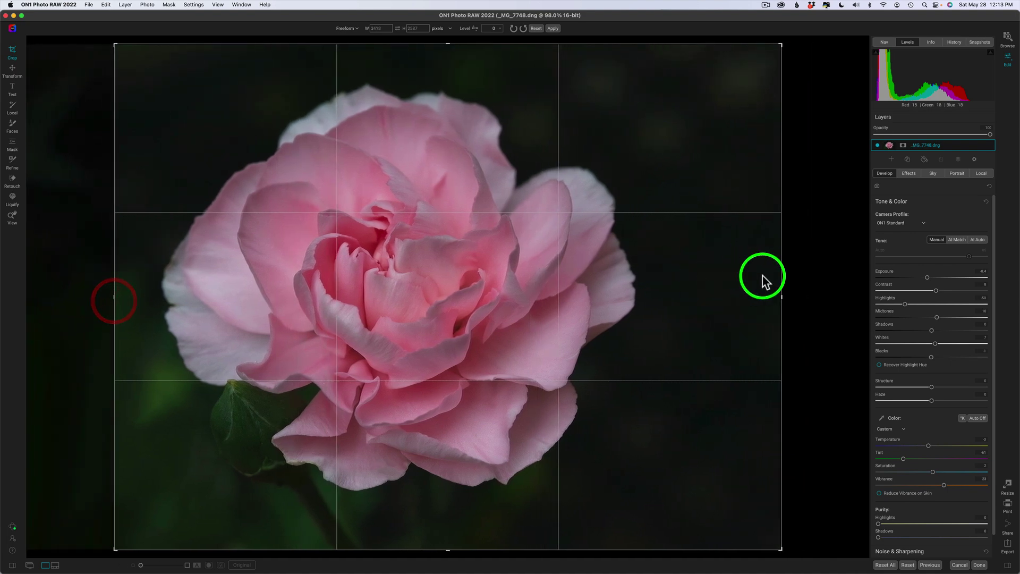
left_click_drag(782, 298, 737, 299)
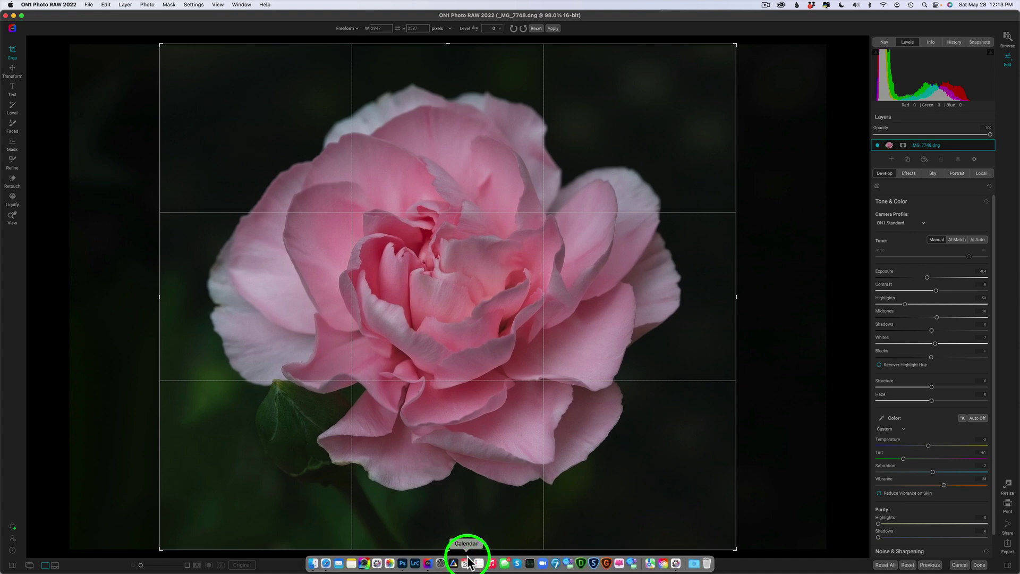
left_click_drag(447, 552, 449, 546)
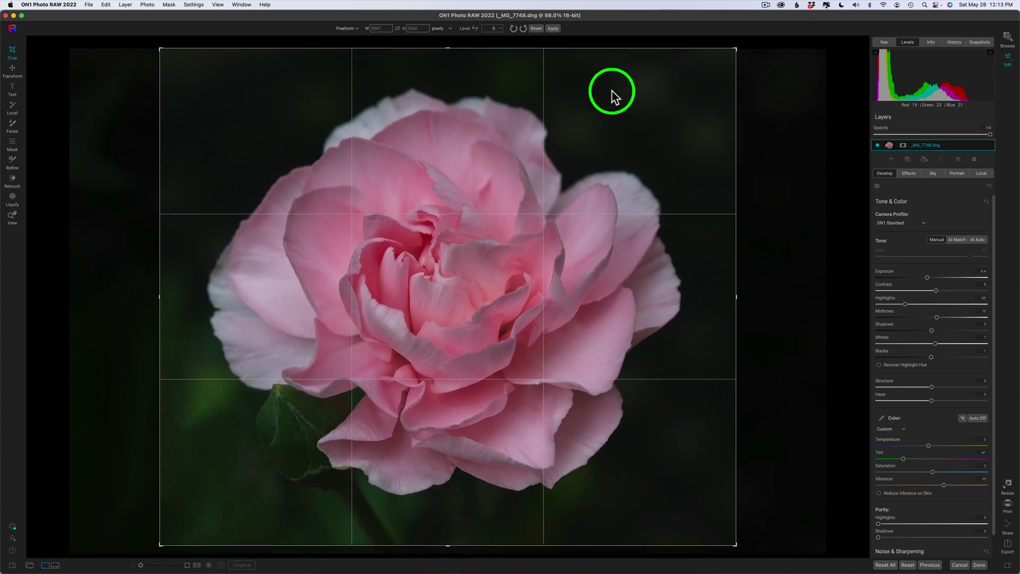
left_click(553, 28)
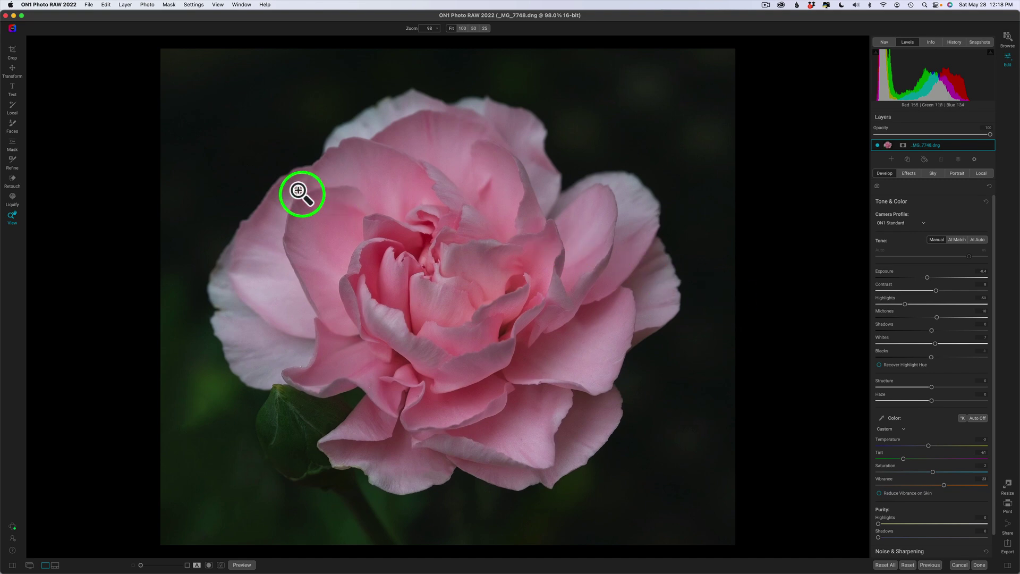
Step: Narrow the crop slightly from the right side to a width of about 2922 pixels and apply it
left_click(12, 52)
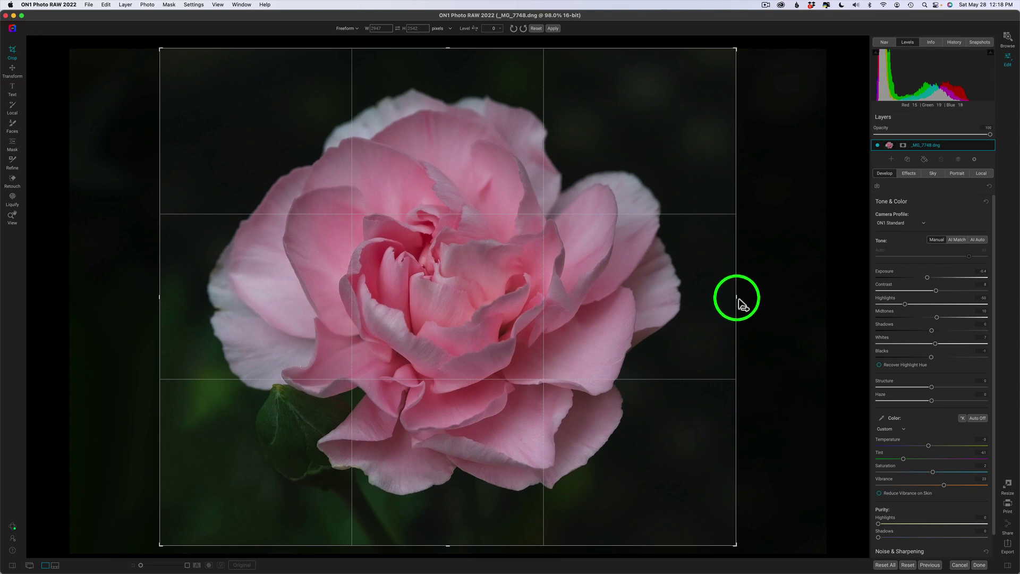
left_click_drag(737, 298, 734, 299)
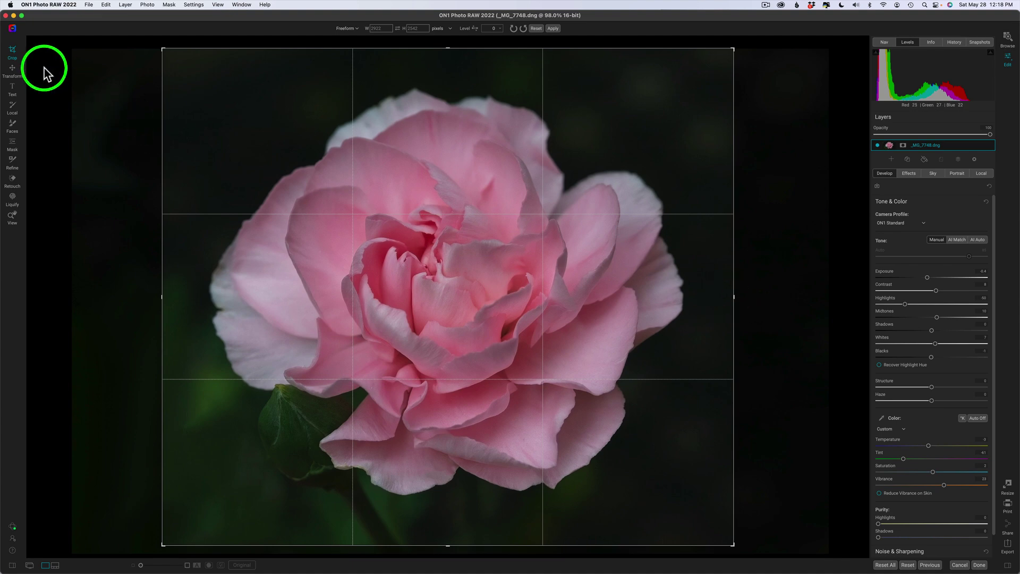
left_click(553, 29)
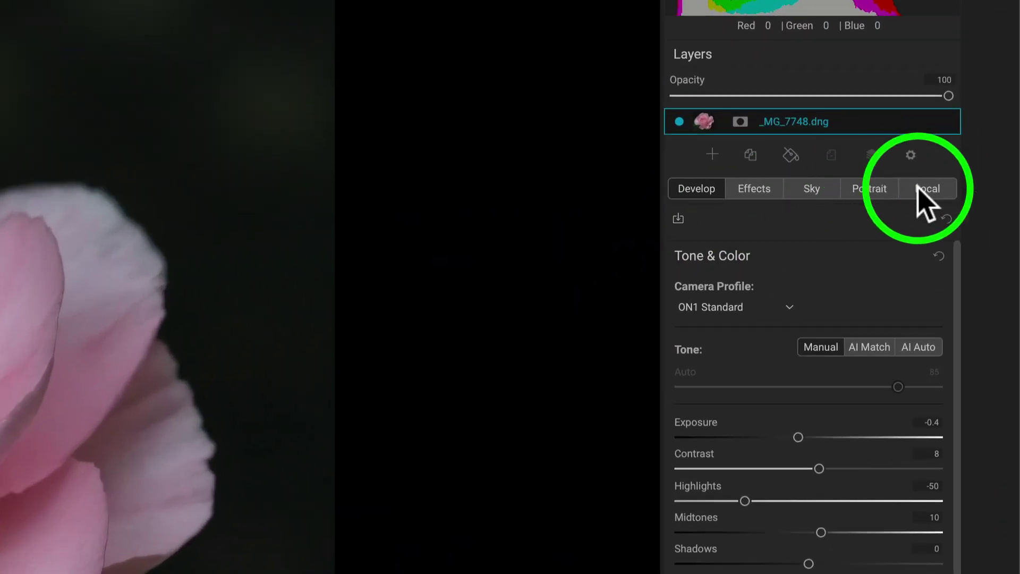
Step: Start a local adjustment with exposure reset to 0 and highlights lowered to about -36
left_click(927, 189)
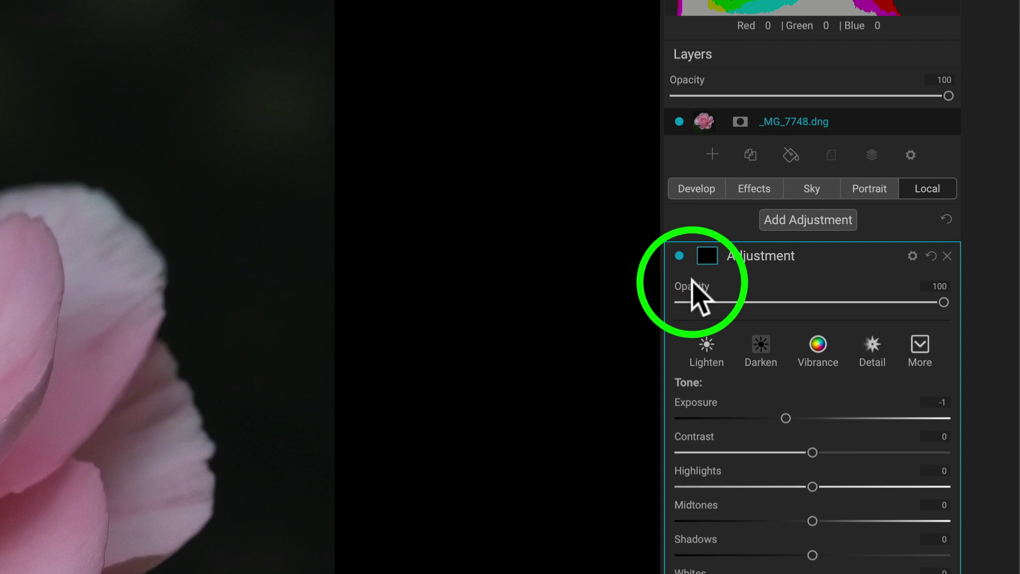
double_click(707, 405)
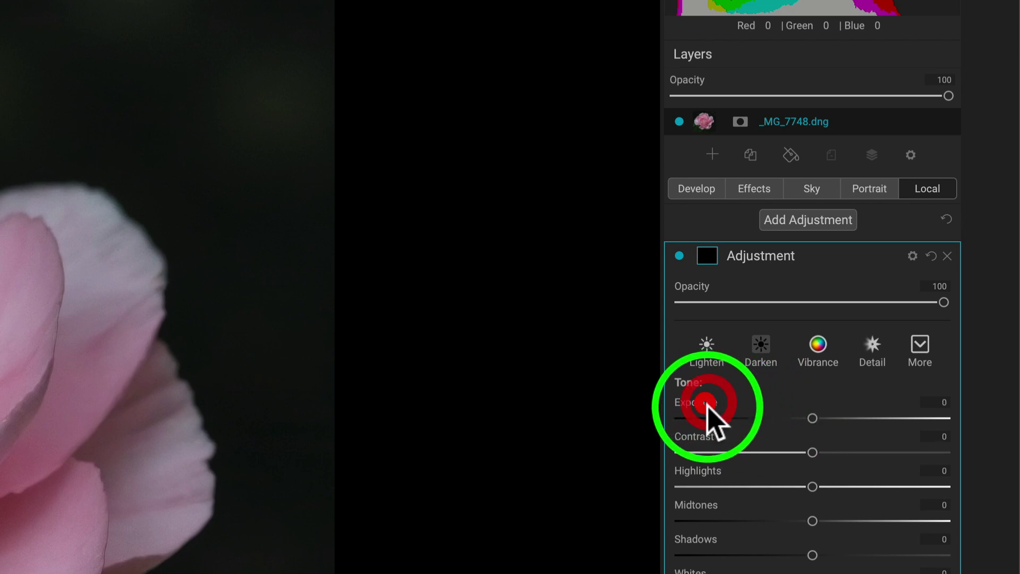
left_click_drag(812, 486, 760, 491)
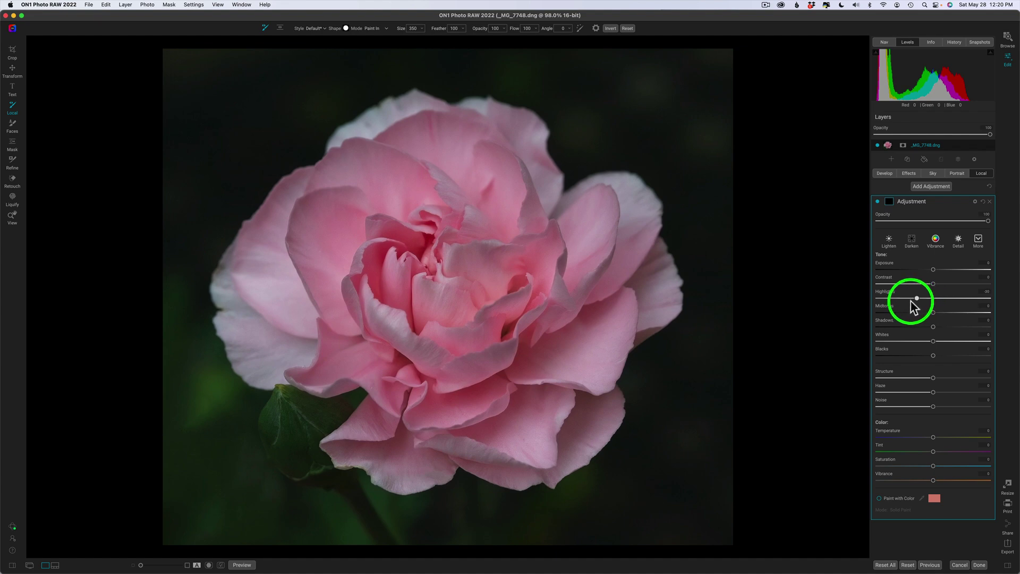
left_click_drag(913, 307, 917, 300)
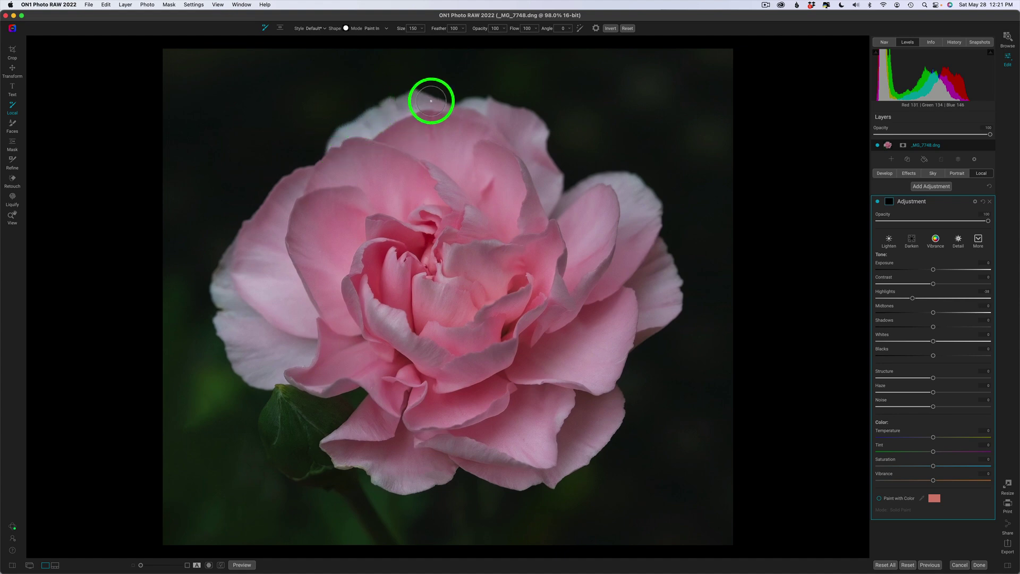
Step: Paint the reduced highlights onto the bright outer petals around the flower with the brush at size 150
left_click(416, 103)
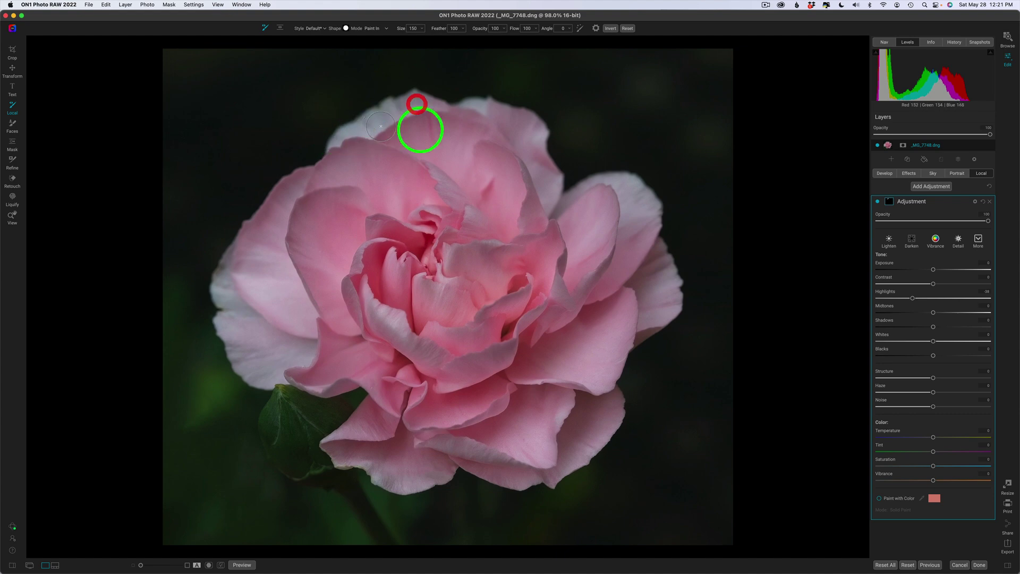
left_click(535, 135)
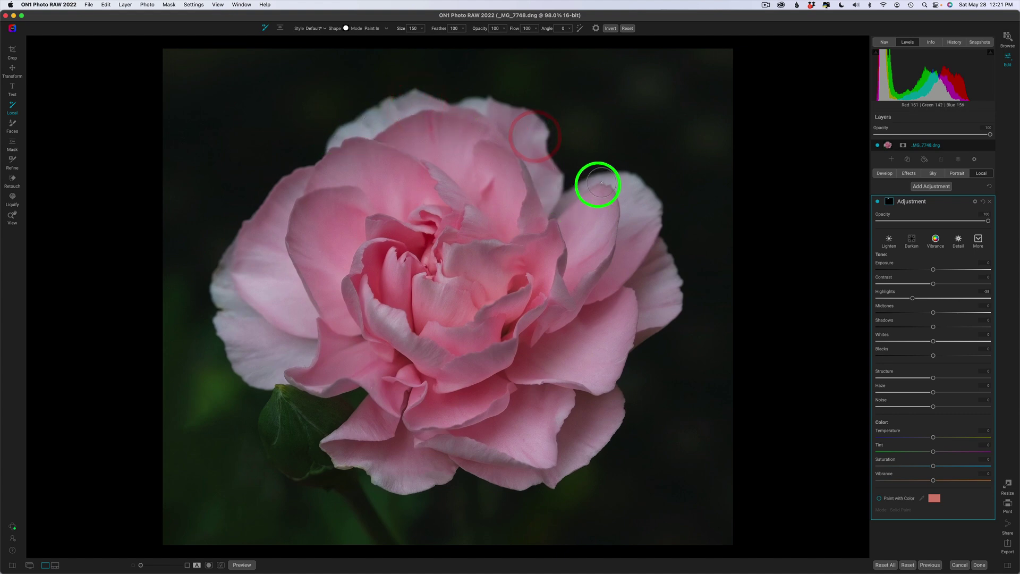
left_click(644, 214)
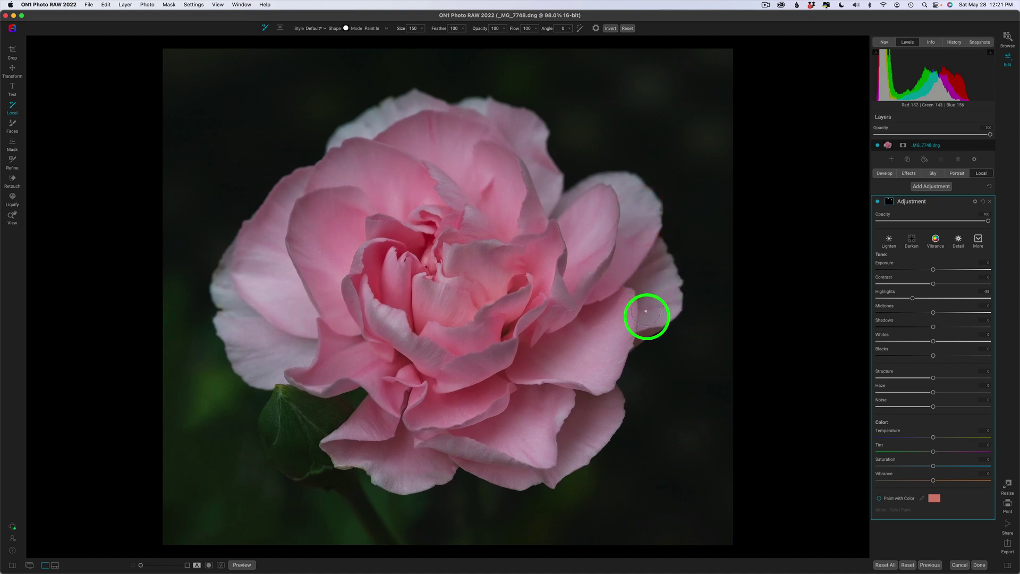
left_click(669, 295)
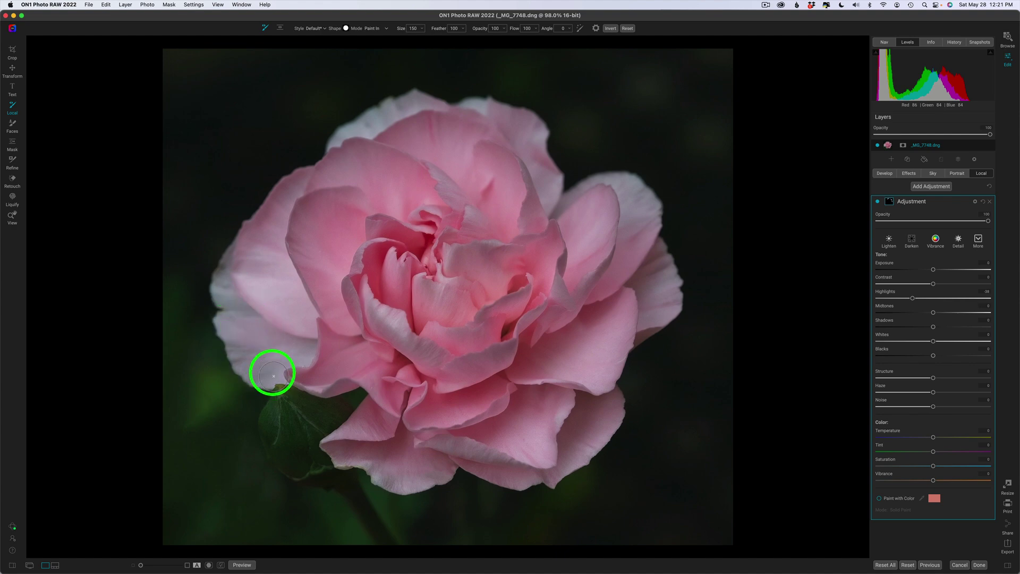
left_click(268, 357)
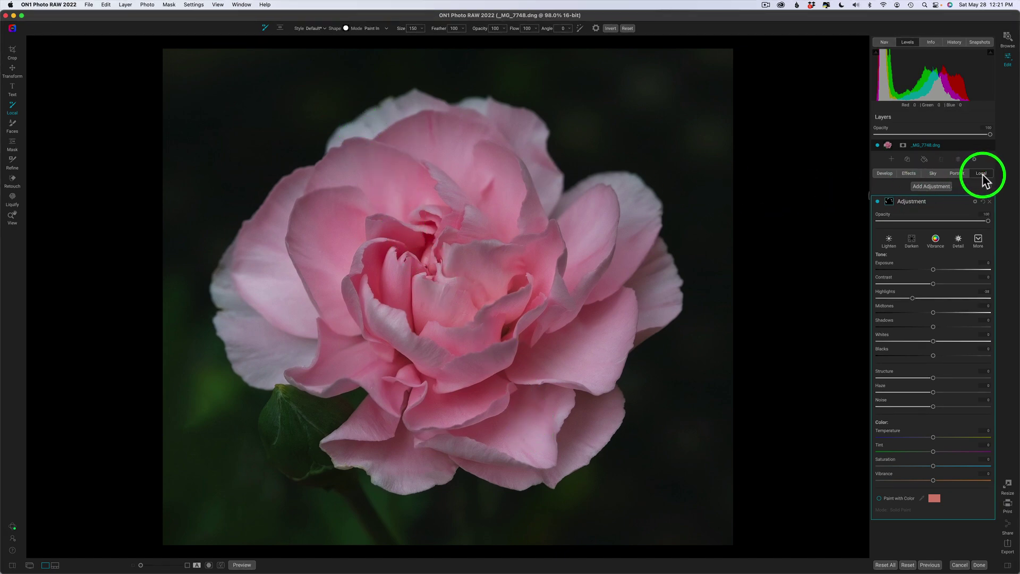
Step: Add a second local adjustment with exposure reset to 0 and highlights lowered to about -34, and paint it over the upper-left outer petal
left_click(935, 186)
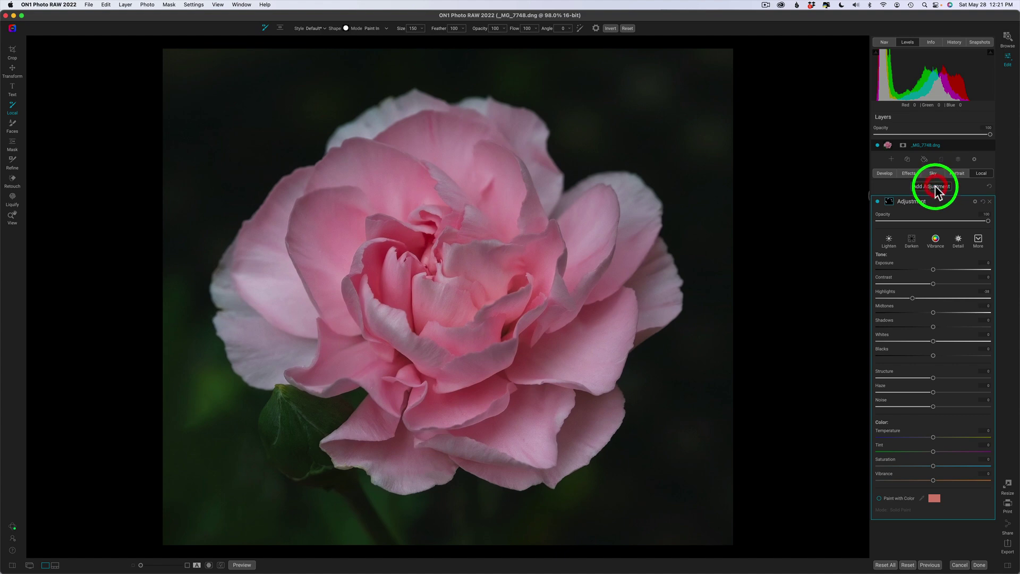
double_click(889, 260)
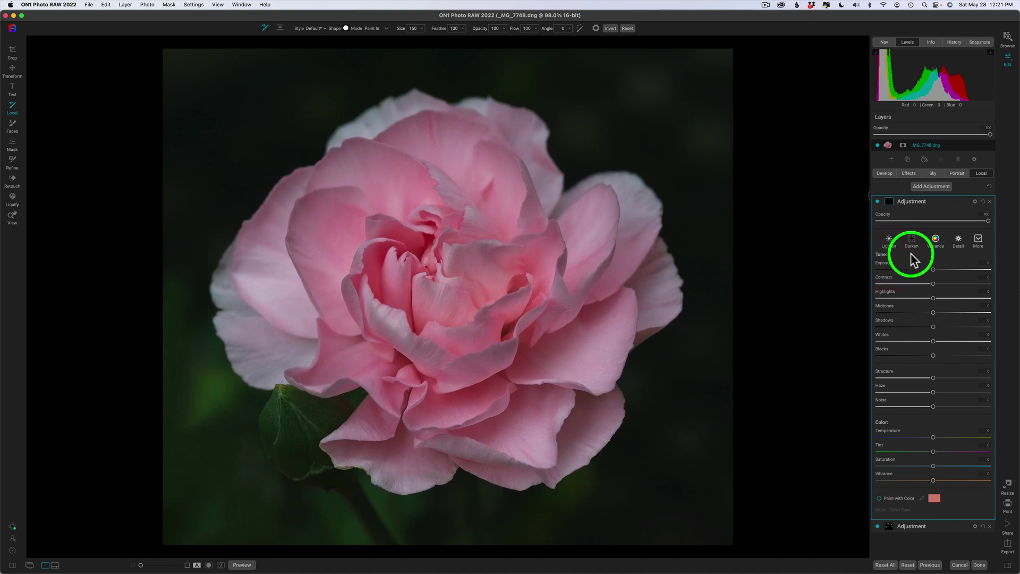
left_click_drag(931, 299, 909, 301)
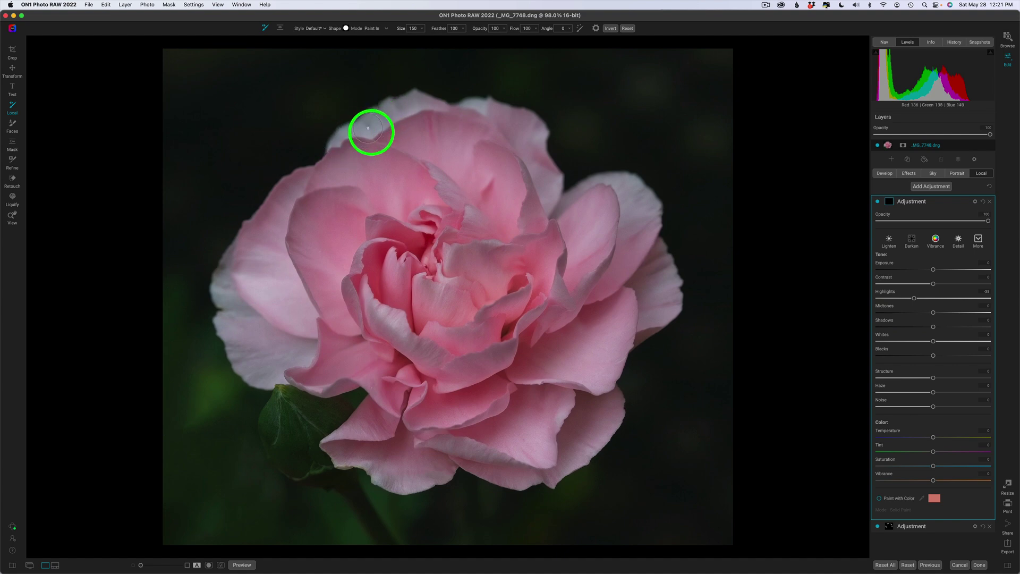
left_click(383, 117)
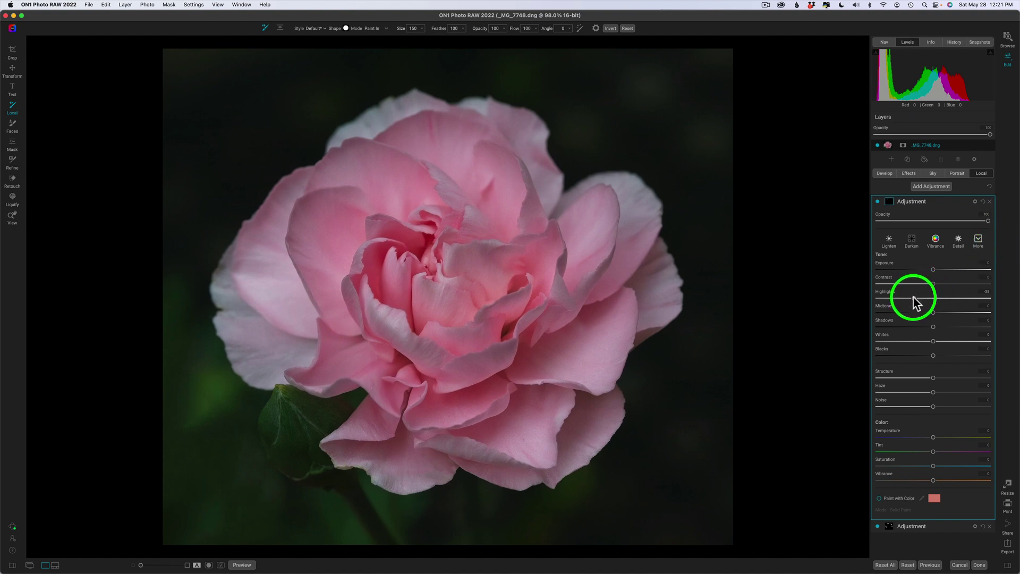
left_click_drag(915, 298, 915, 299)
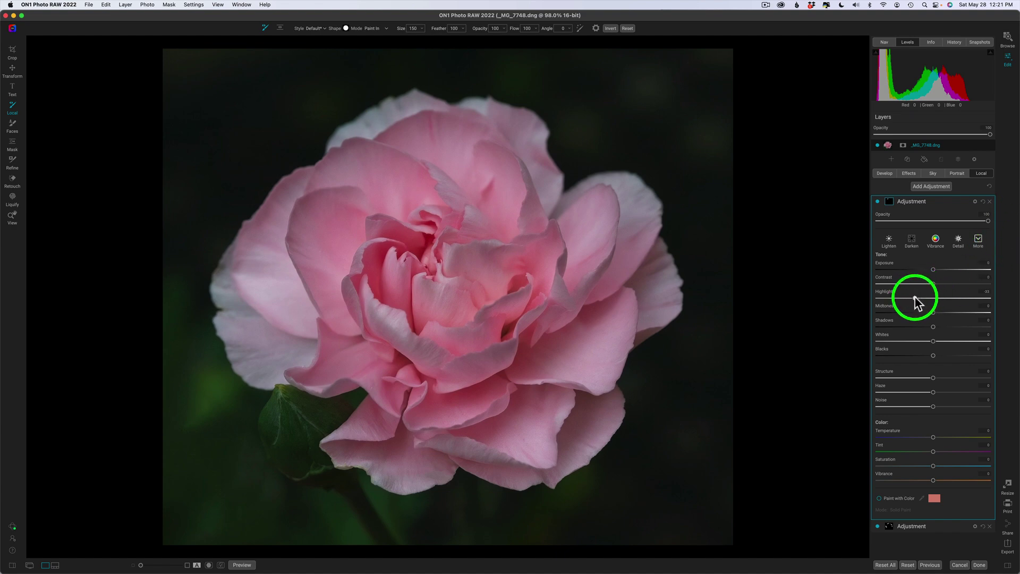
left_click_drag(915, 298, 915, 299)
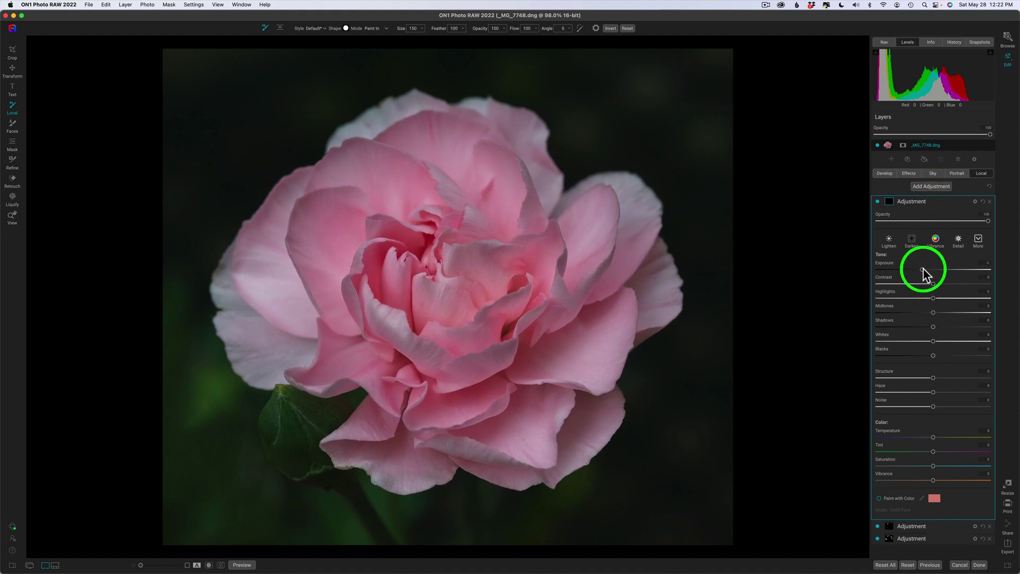
Step: Darken the green background area at the flower's lower left with a third local adjustment, using brush size 500 and exposure of about -0.85
key("bracketright")
key("bracketright")
key("bracketright")
key("bracketright")
key("bracketright")
key("bracketright")
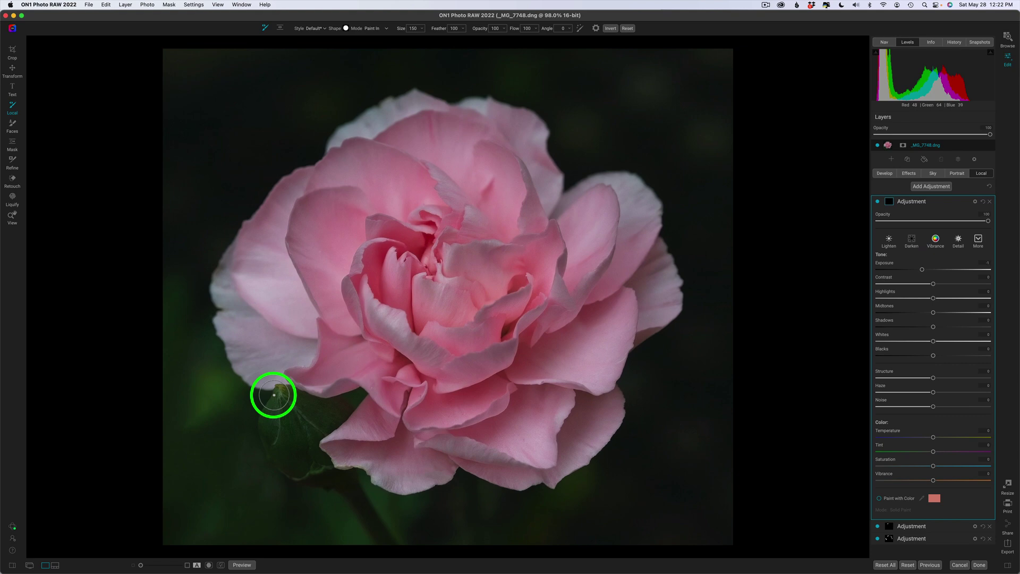
key("bracketright")
key("bracketright")
key("bracketright")
key("bracketright")
key("bracketright")
key("bracketright")
key("bracketright")
key("bracketright")
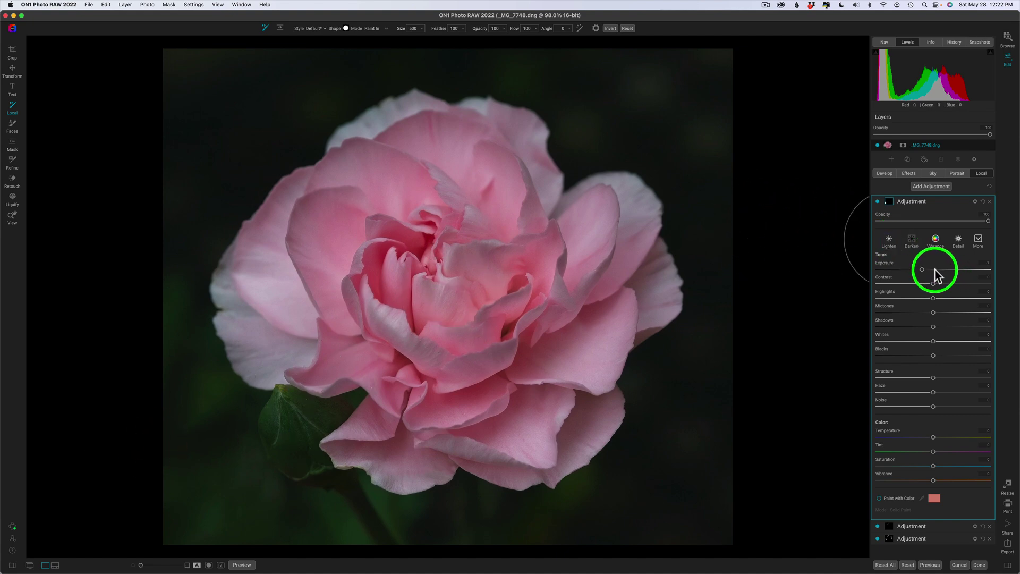
left_click_drag(922, 269, 923, 269)
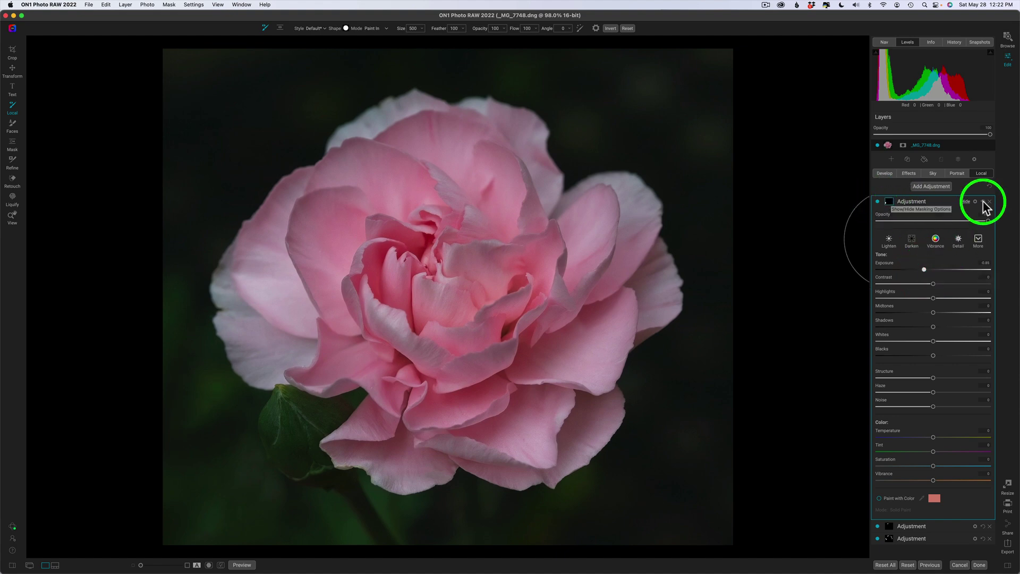
Step: Compare the photo with and without the background-darkening adjustment
left_click(878, 202)
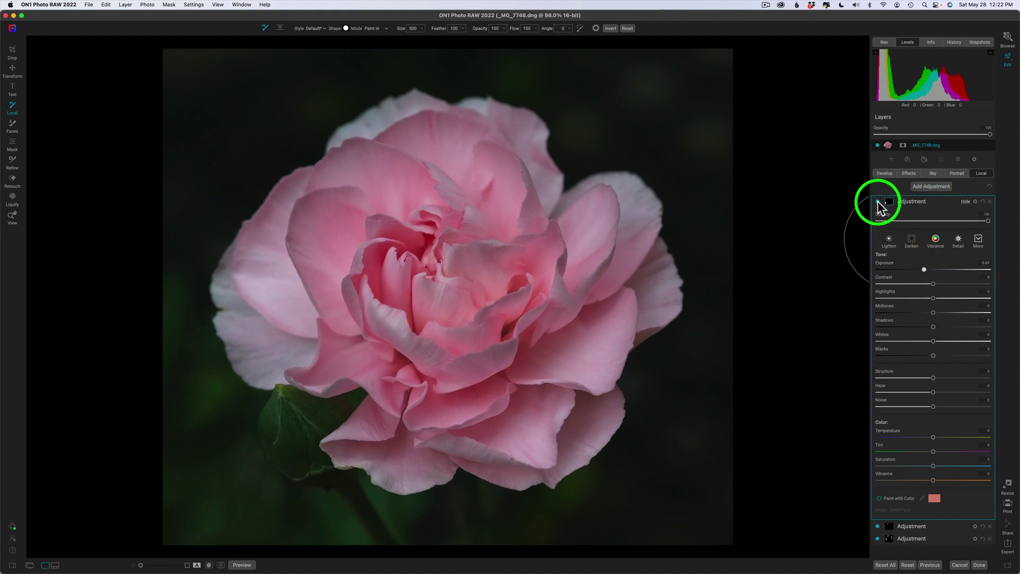
left_click(878, 202)
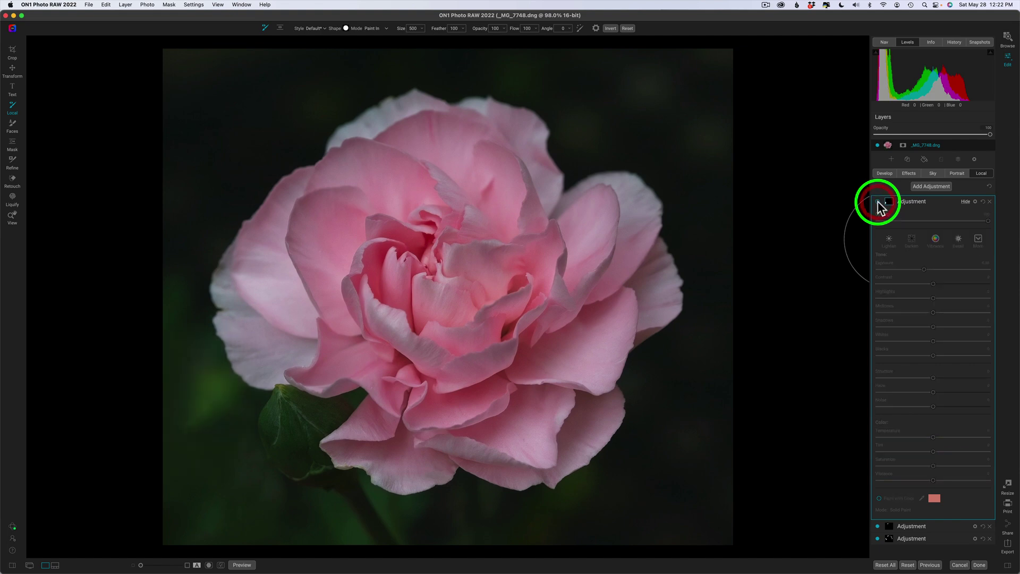
left_click(878, 202)
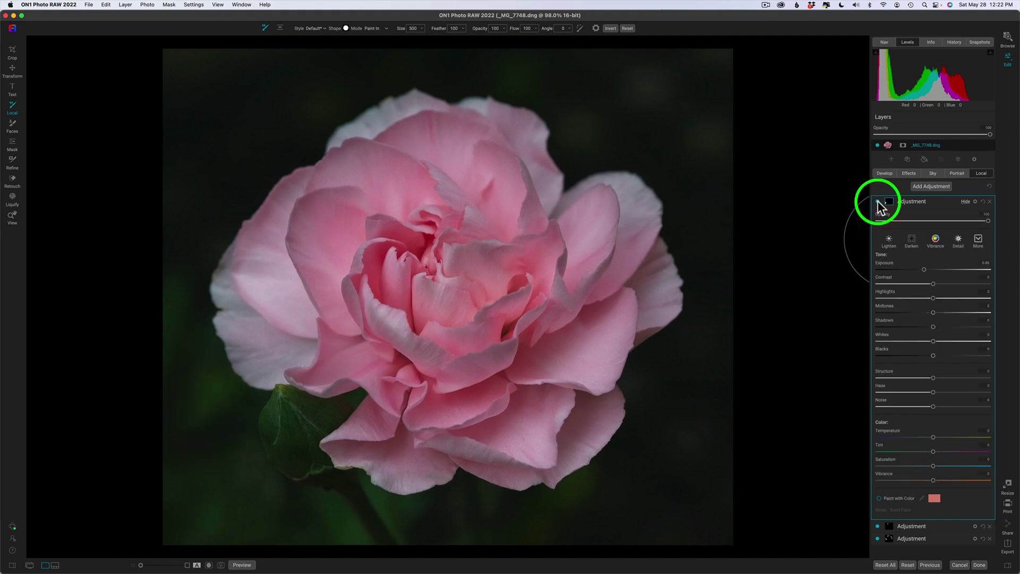
Step: Remove the darkening from the lower-left outer petals using the adjustment brush in Paint Out mode at size 150
left_click(383, 35)
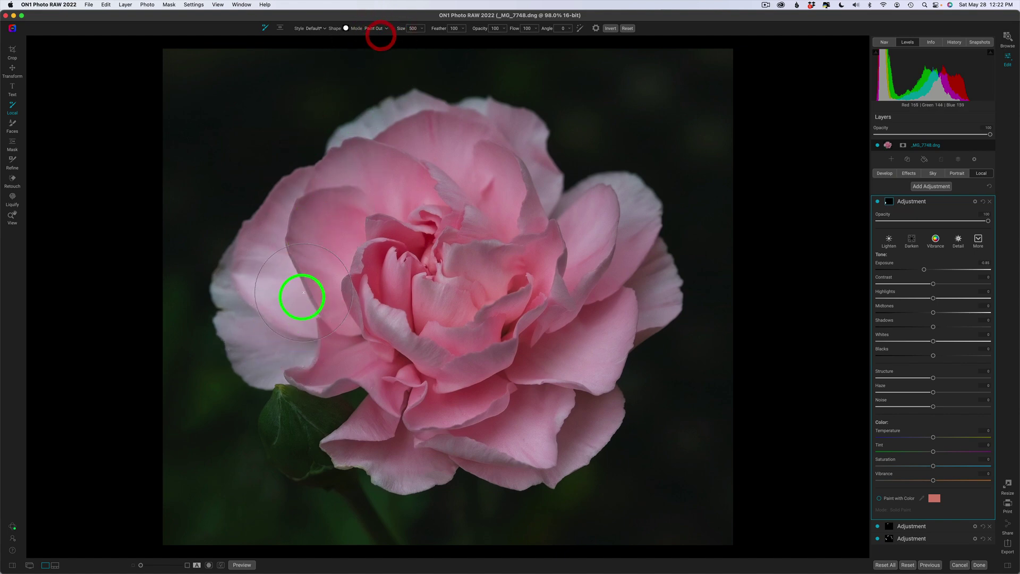
key("bracketleft")
key("bracketleft")
key("bracketleft")
key("bracketleft")
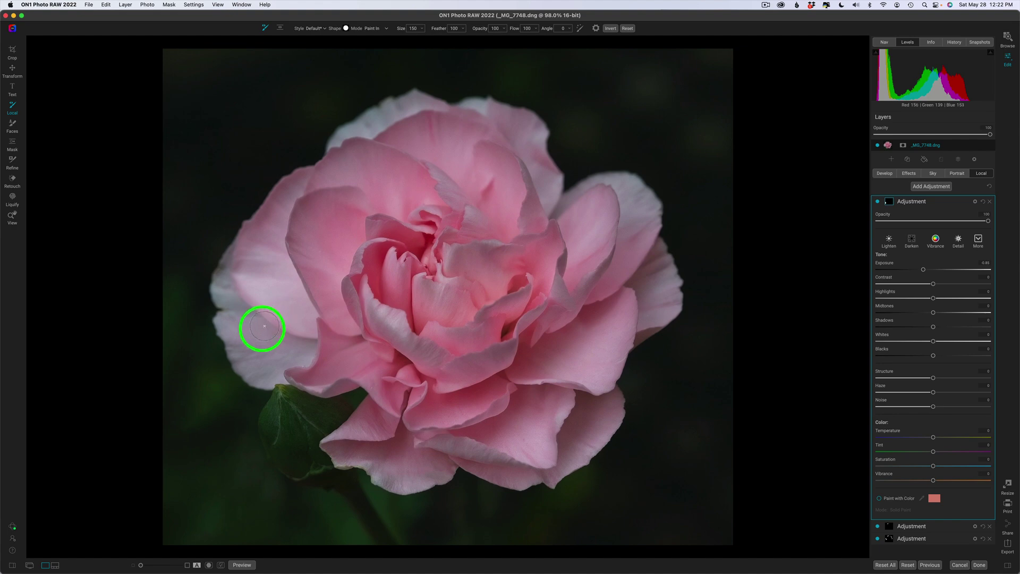
left_click_drag(262, 353, 262, 335)
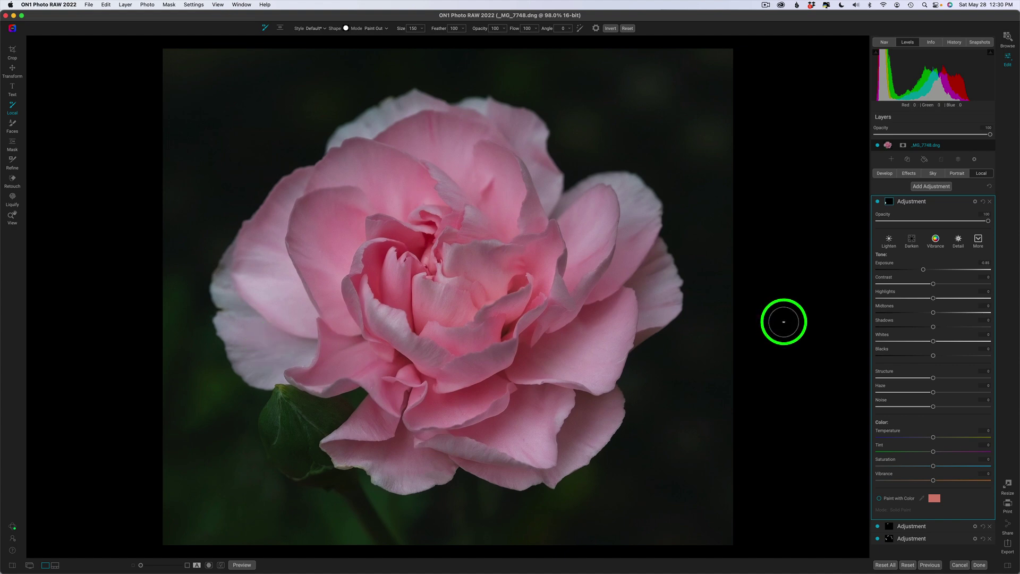
left_click_drag(784, 320, 847, 239)
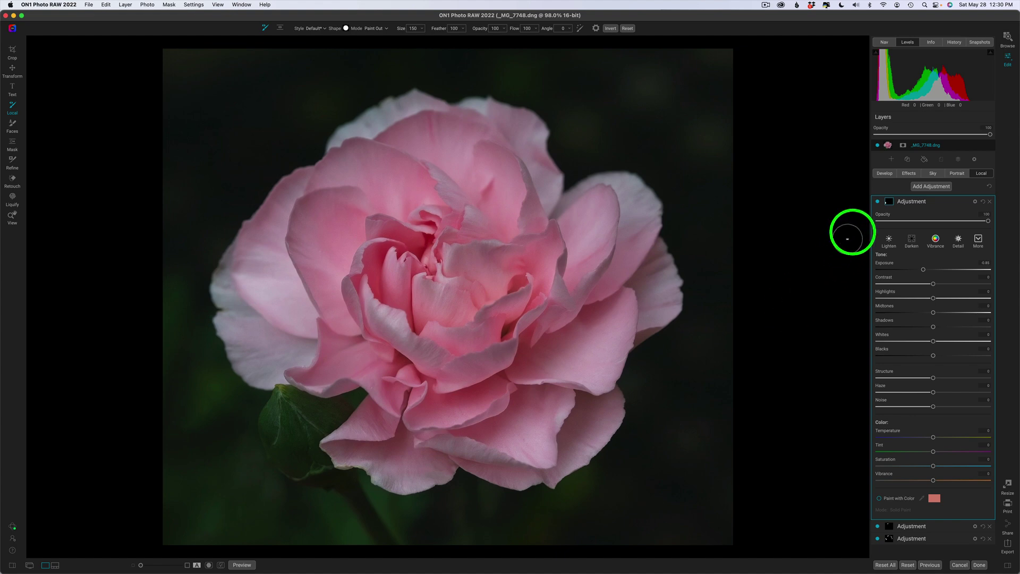
Step: Add a Dynamic Contrast filter to the photo and apply its Soft preset
left_click(909, 174)
left_click(935, 200)
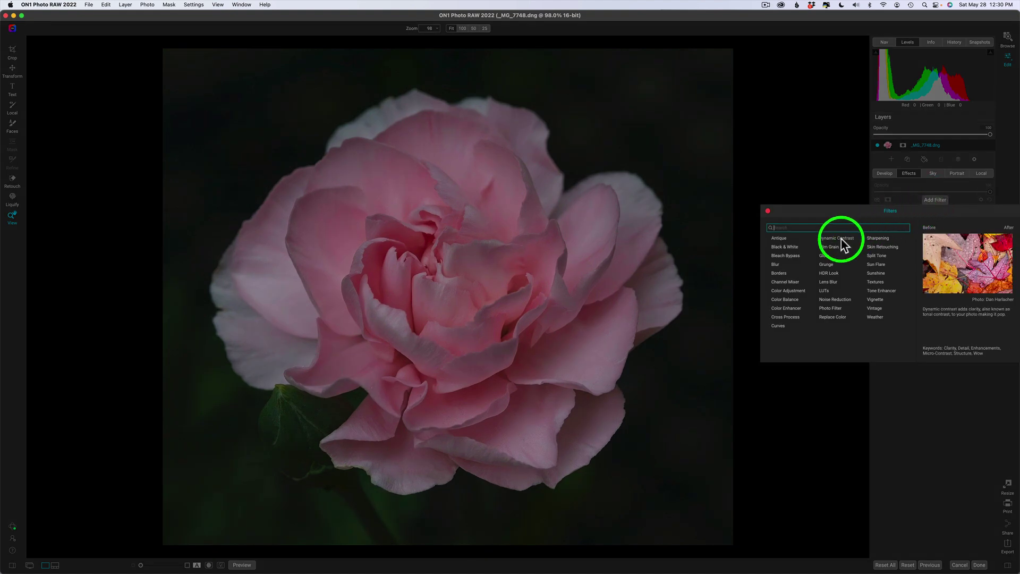
left_click(843, 239)
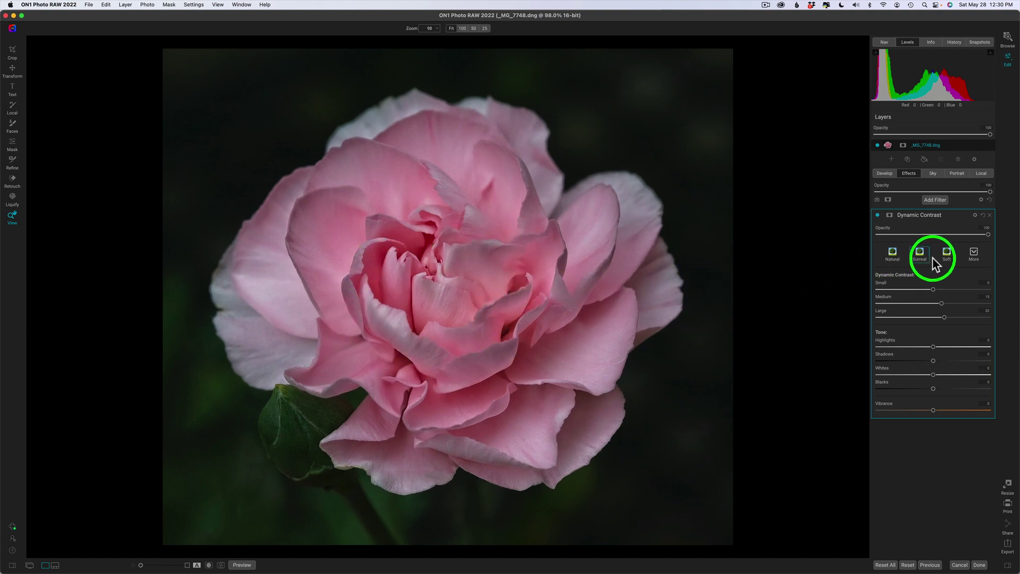
left_click(948, 256)
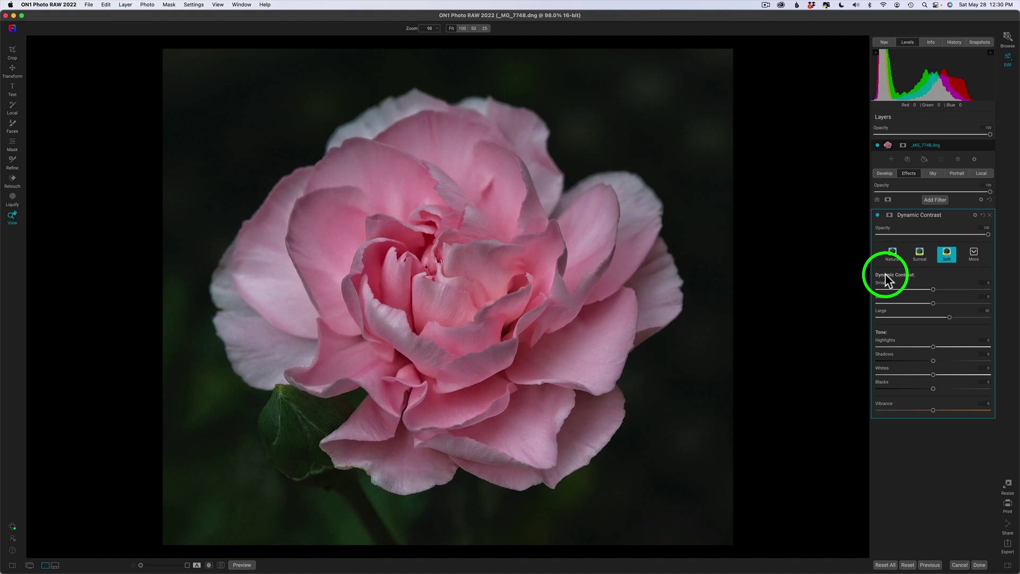
Step: Invert the Dynamic Contrast filter's mask and choose the Vignette preset for its gradient mask
left_click(889, 217)
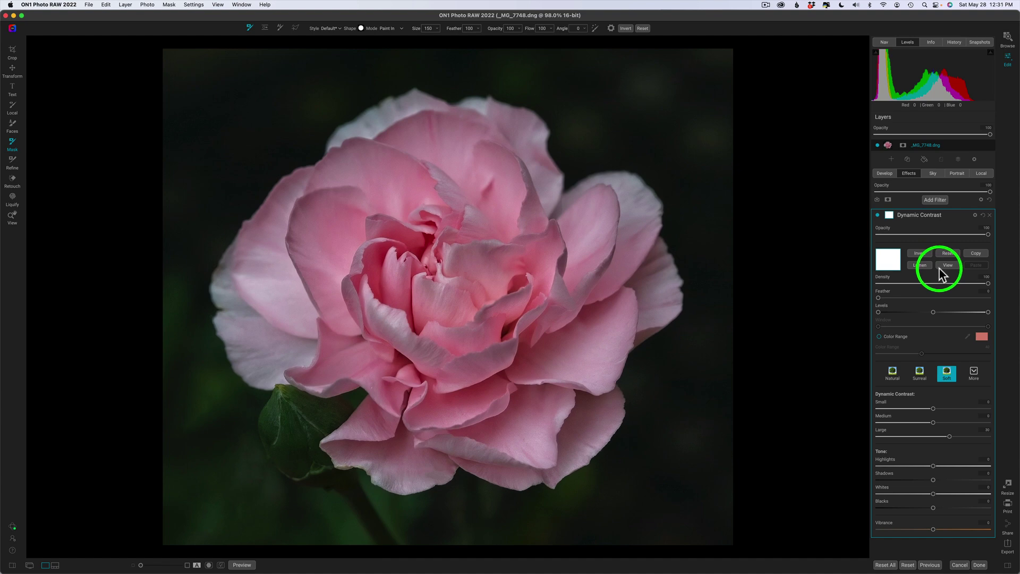
left_click(922, 253)
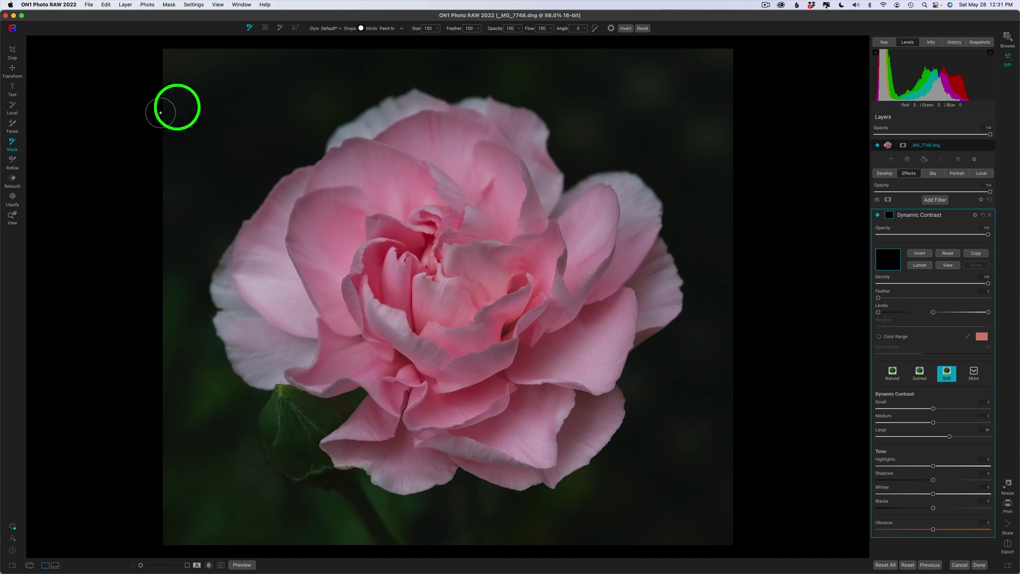
left_click(266, 28)
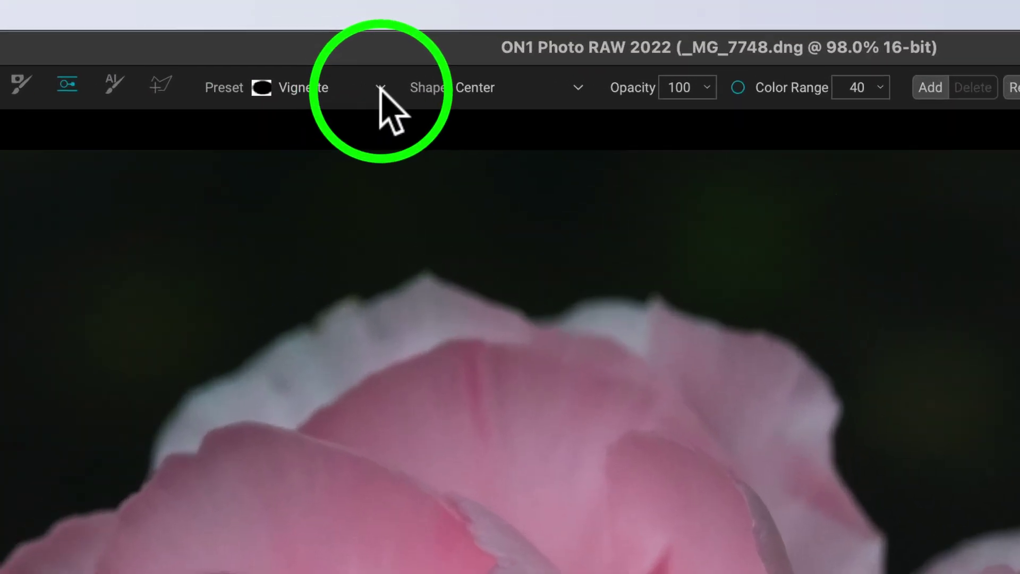
left_click(384, 76)
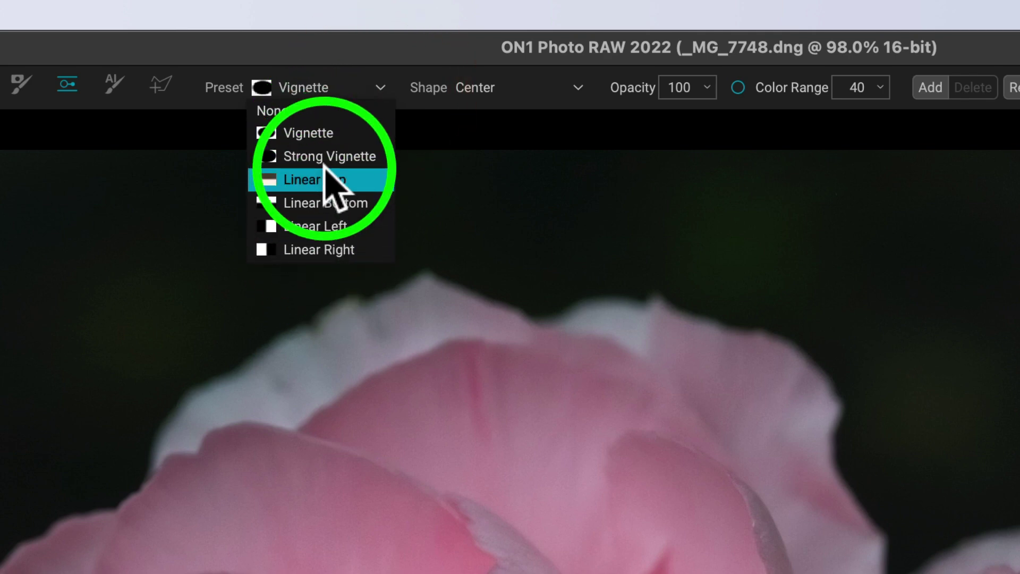
left_click(329, 131)
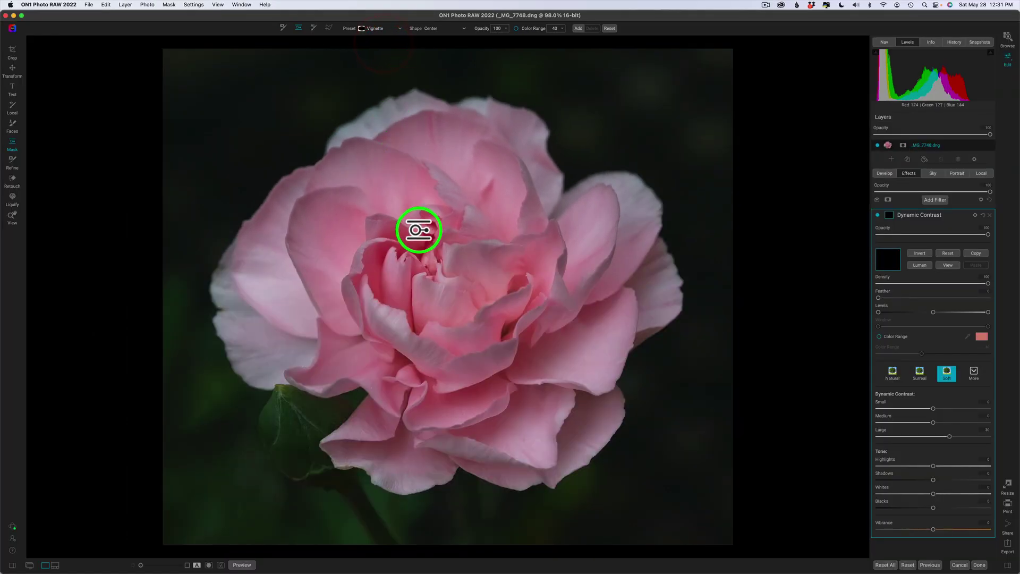
Step: Centre a shrunken oval vignette mask with a tighter feather on the flower's heart and invert it, limiting Dynamic Contrast to the centre
left_click(449, 297)
left_click_drag(449, 296, 446, 286)
left_click_drag(245, 287, 326, 287)
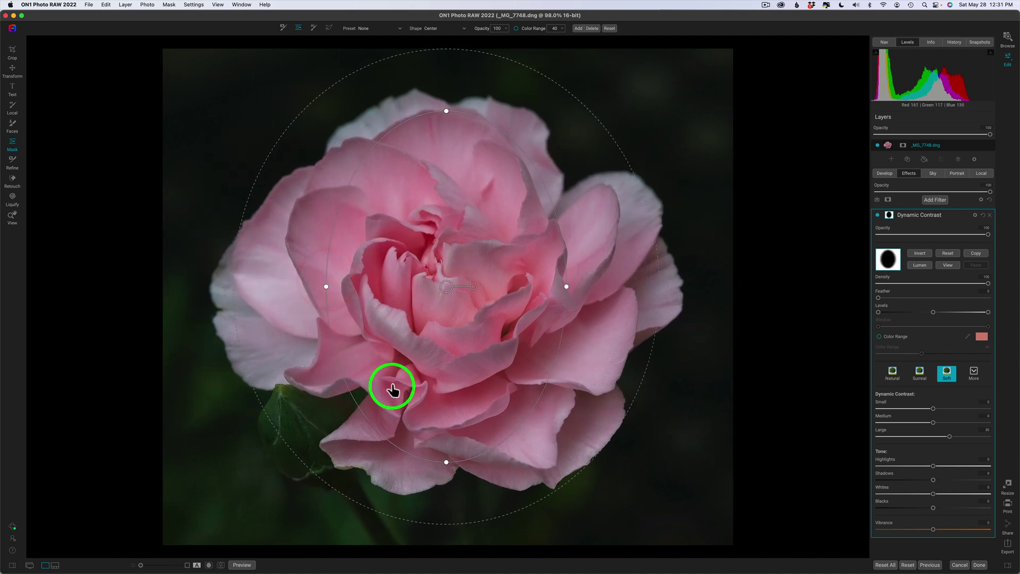
left_click_drag(450, 111, 446, 165)
left_click_drag(446, 286, 449, 296)
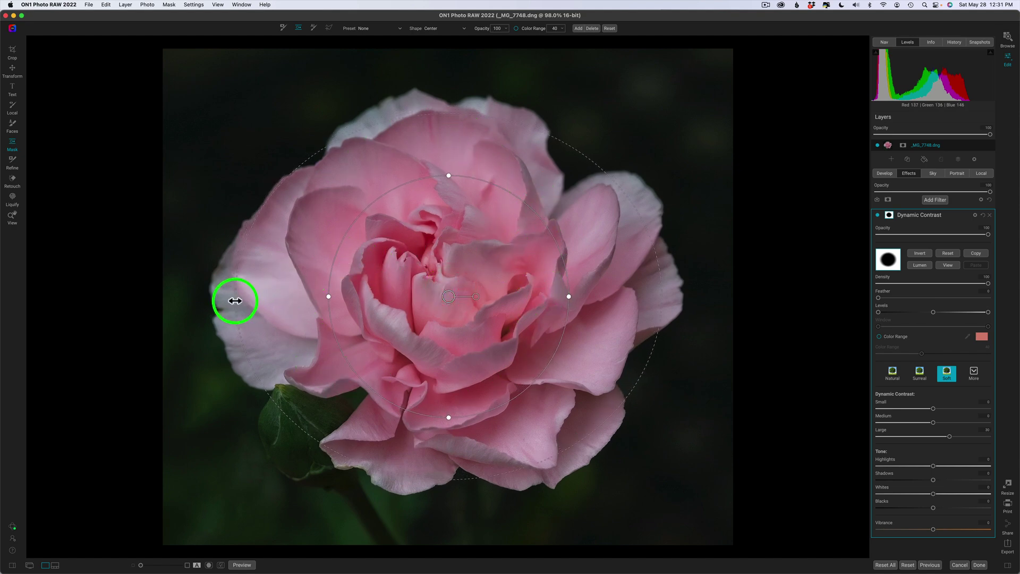
left_click_drag(248, 301, 301, 294)
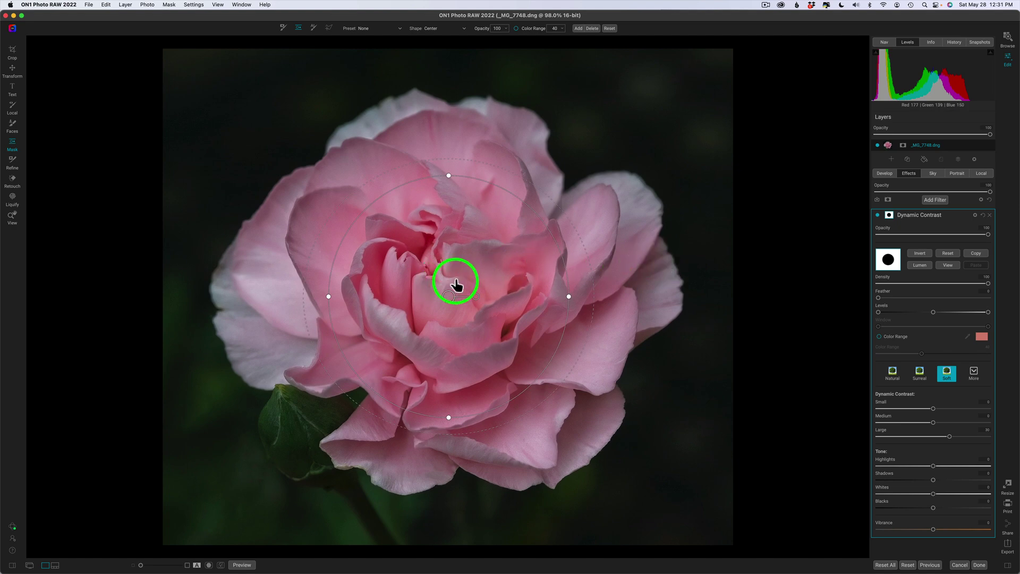
left_click(919, 253)
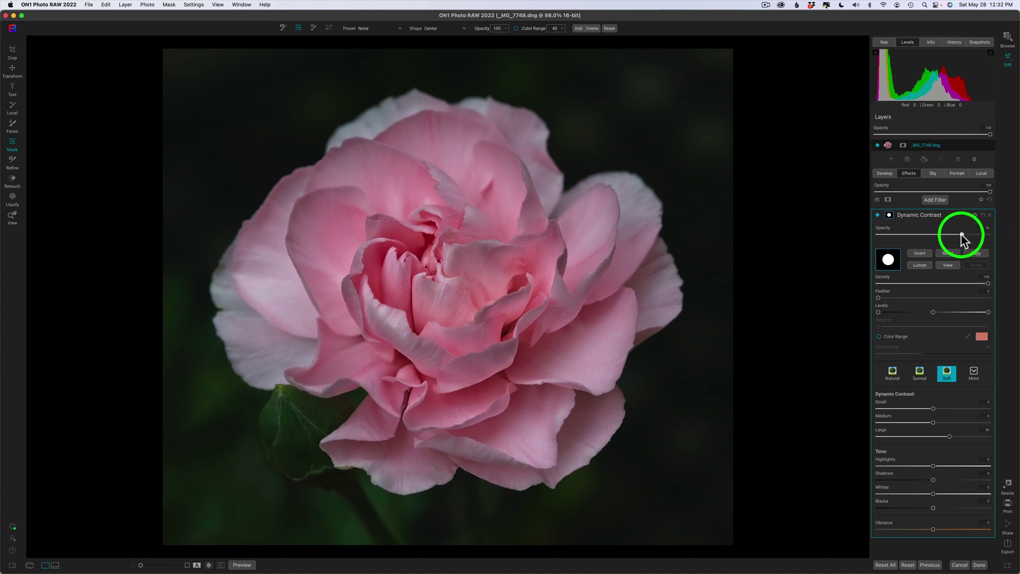
Step: Lower the Dynamic Contrast filter's opacity to 75 and compare the flower with and without the filter
left_click_drag(963, 238, 961, 234)
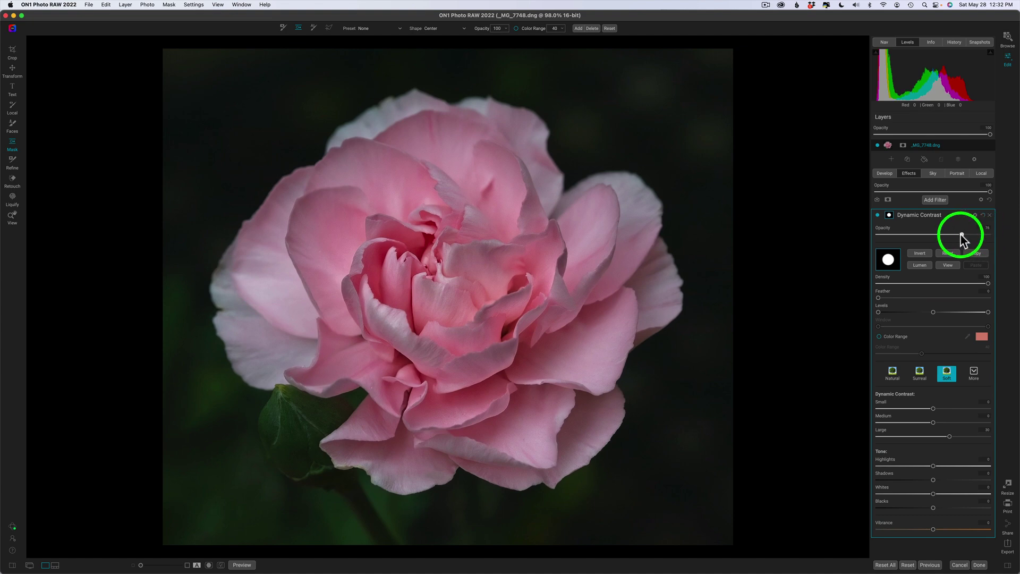
left_click(877, 215)
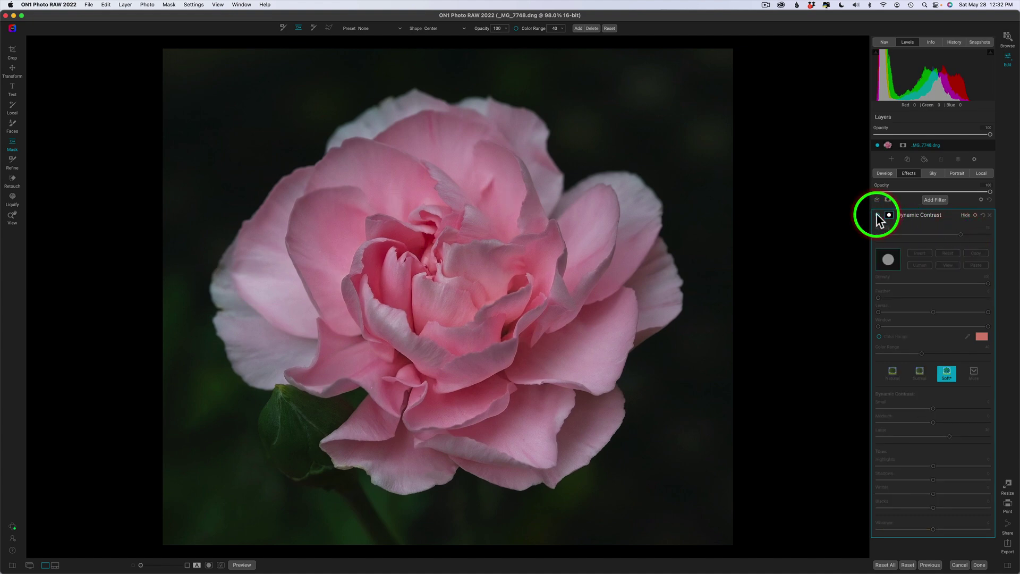
left_click(877, 215)
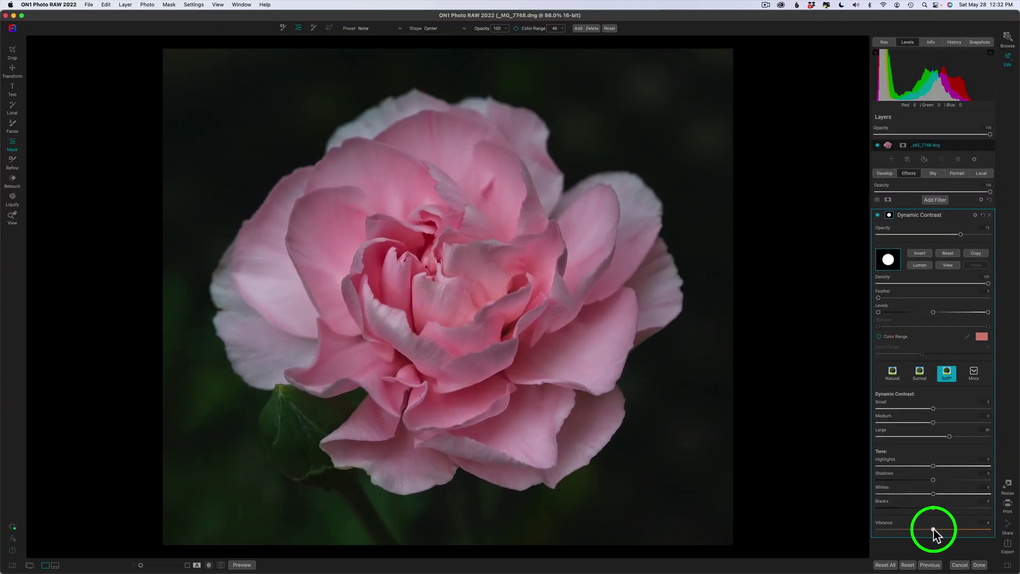
Step: Set the Dynamic Contrast filter's vibrance to 21 and its highlights to -31
left_click_drag(934, 529, 944, 530)
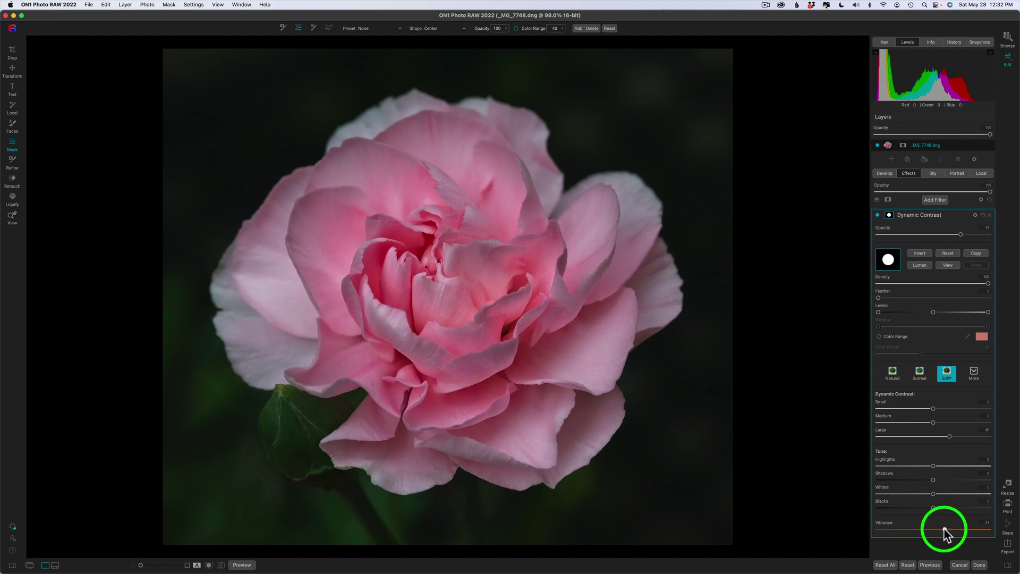
mouse_move(487, 465)
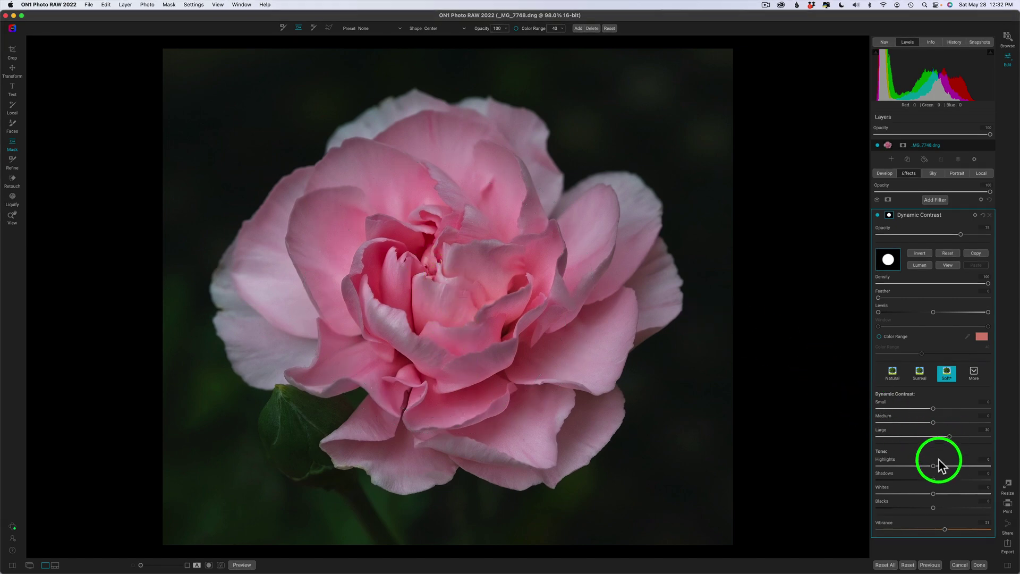
left_click_drag(934, 467, 916, 466)
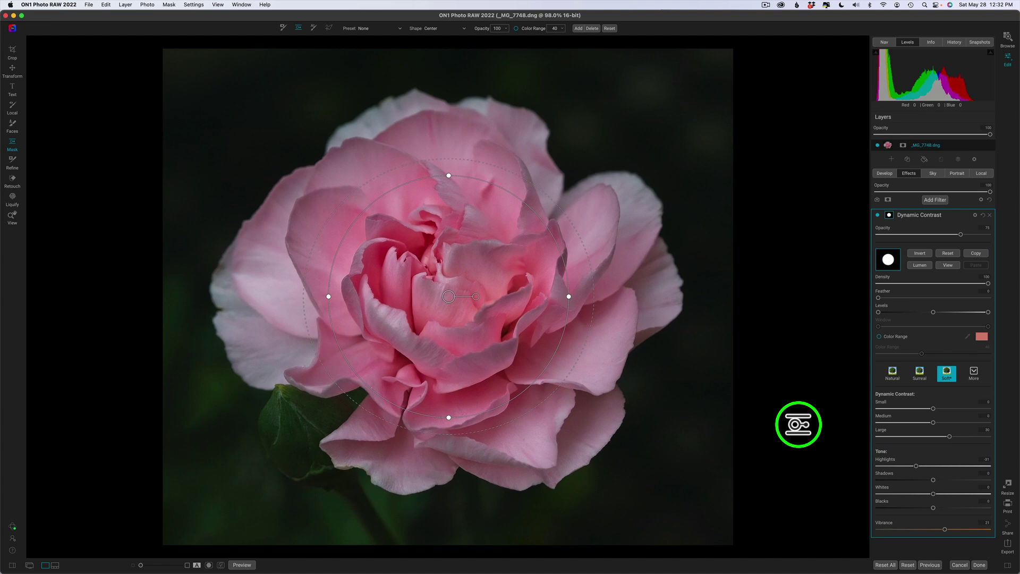
Step: Compare the edited flower photo with the original preview
key("super+p")
key("super+p")
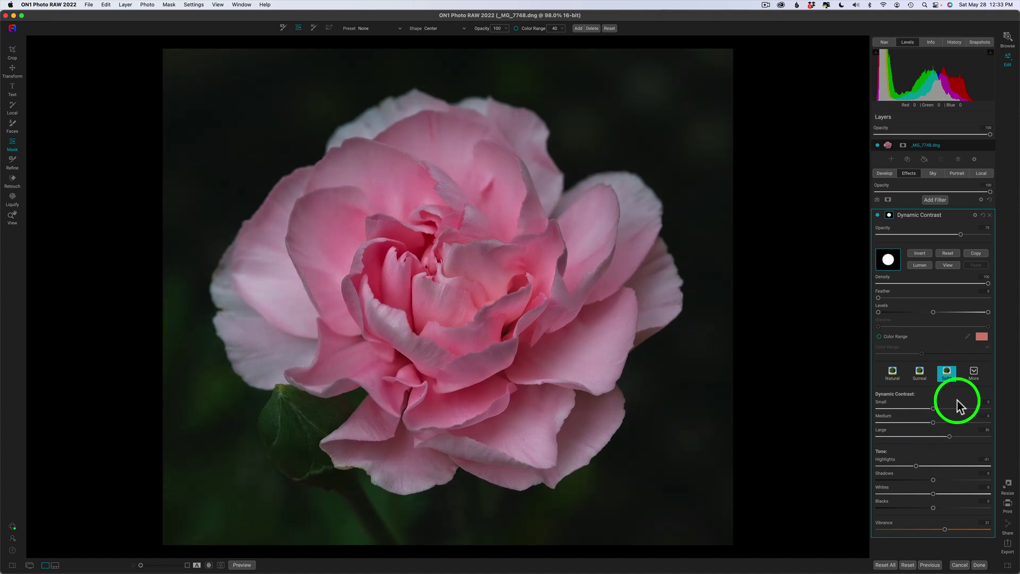
key("super+p")
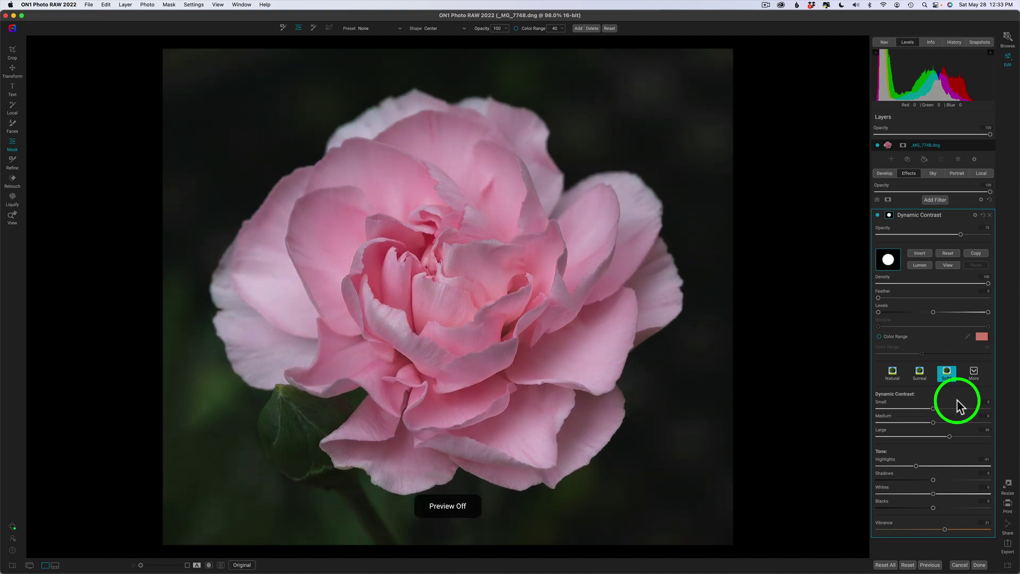
key("super+p")
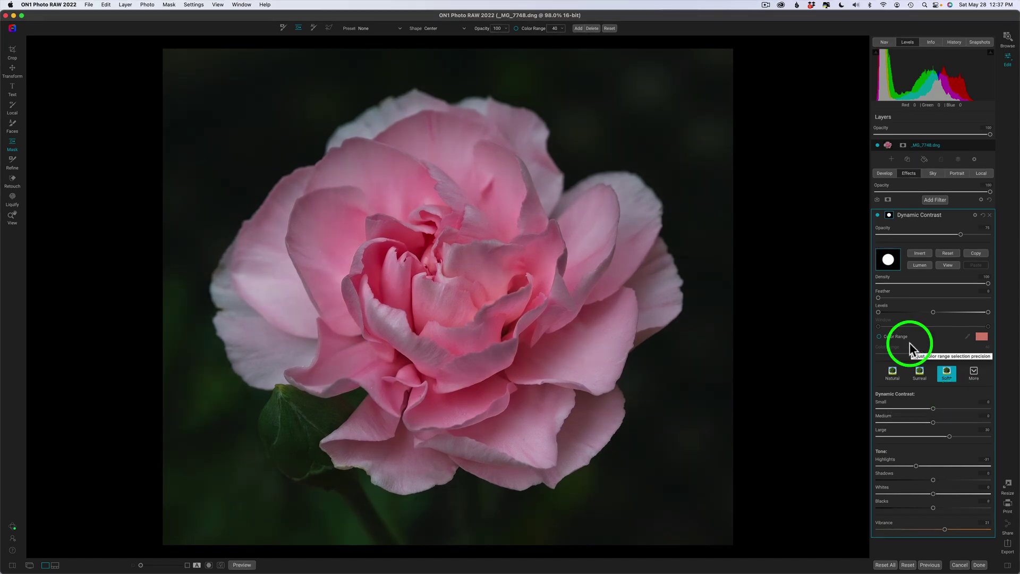
Step: Add a Vignette filter with the Big Softy preset, lower its opacity to about 20, and compare the photo with and without it
left_click(935, 200)
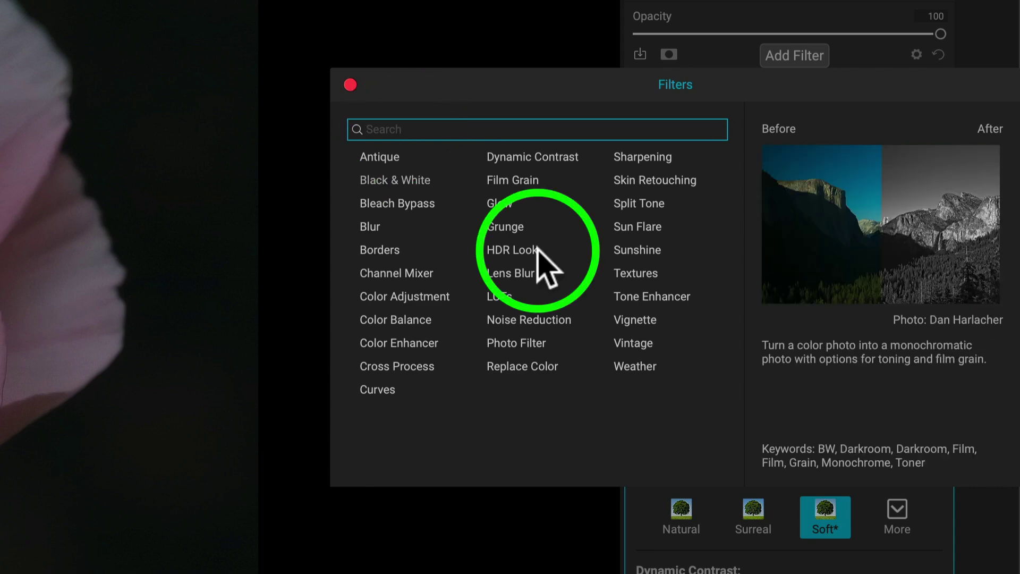
left_click(638, 320)
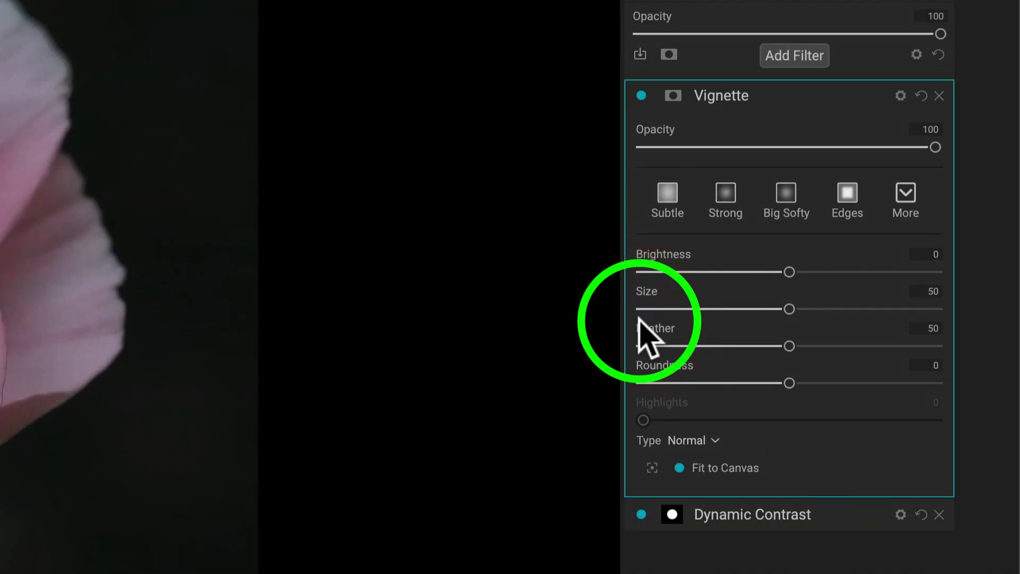
left_click(788, 197)
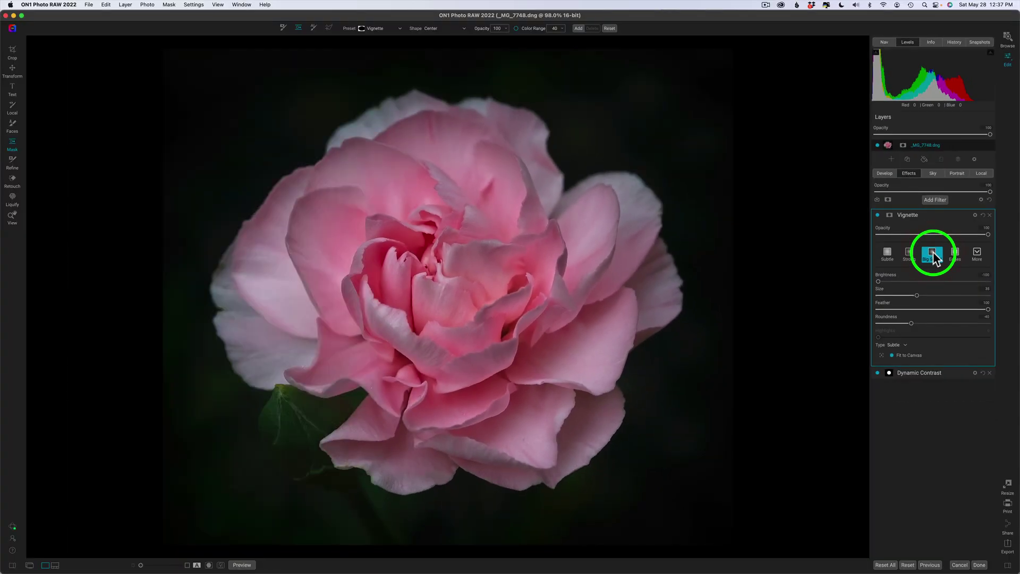
left_click_drag(988, 235, 901, 244)
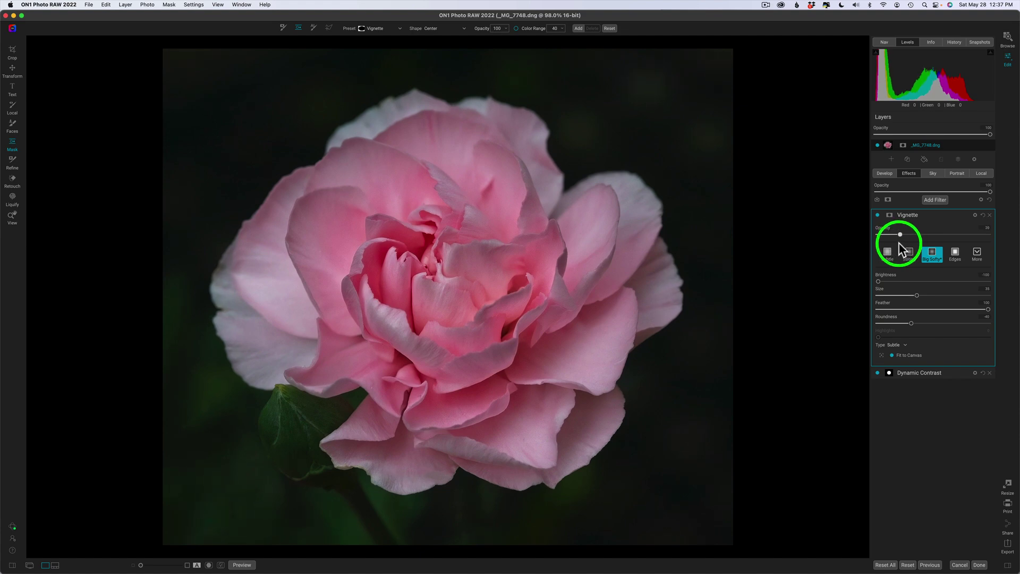
left_click(878, 215)
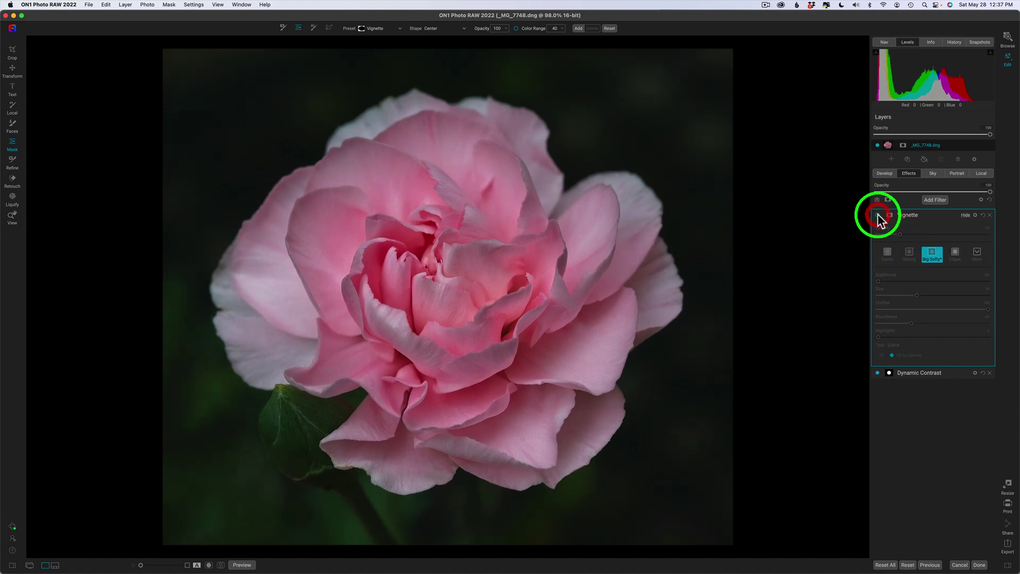
left_click(878, 215)
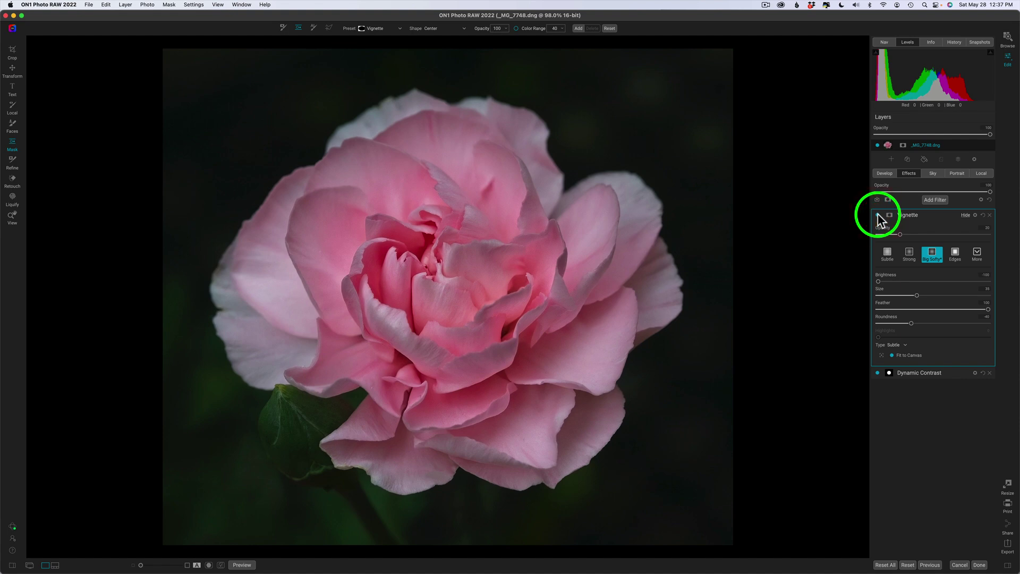
Step: Raise the photo's Develop midtones to about 19 and compare the result with the original
left_click(885, 172)
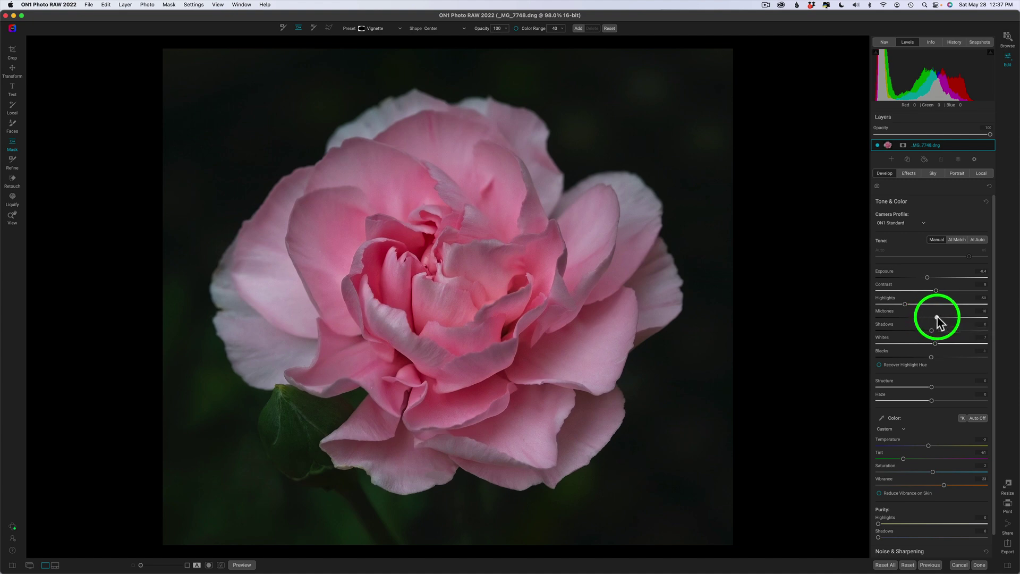
left_click_drag(937, 319, 941, 321)
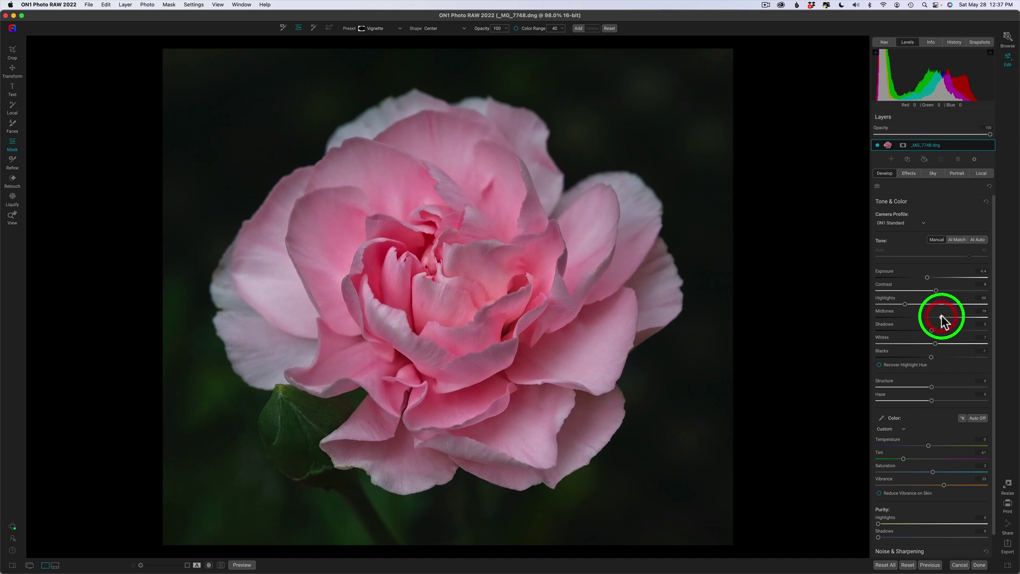
key("backslash")
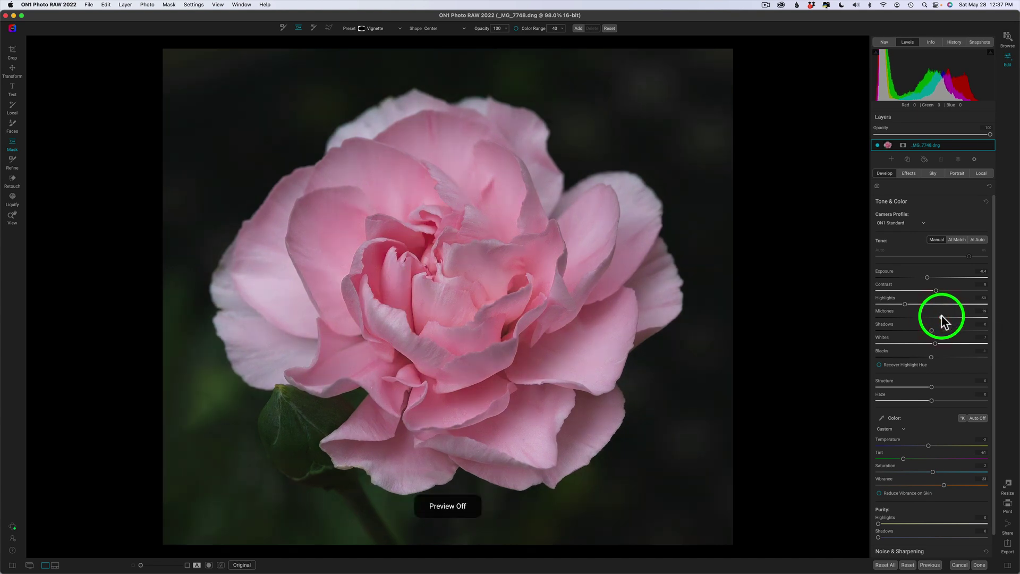
key("backslash")
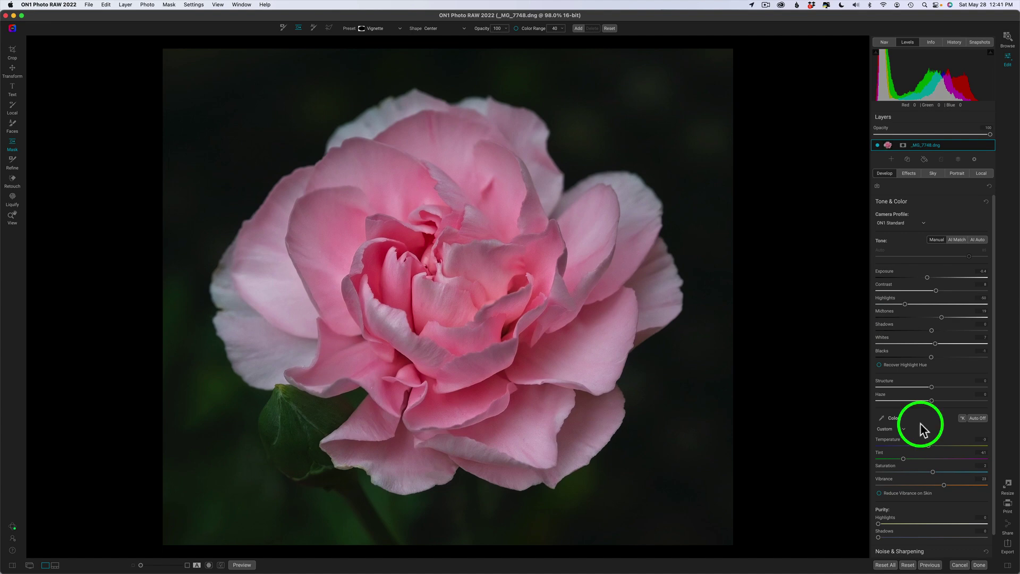
Step: Apply all edits, return to the Browse thumbnails and look through the flower photos in the current folder
left_click(983, 565)
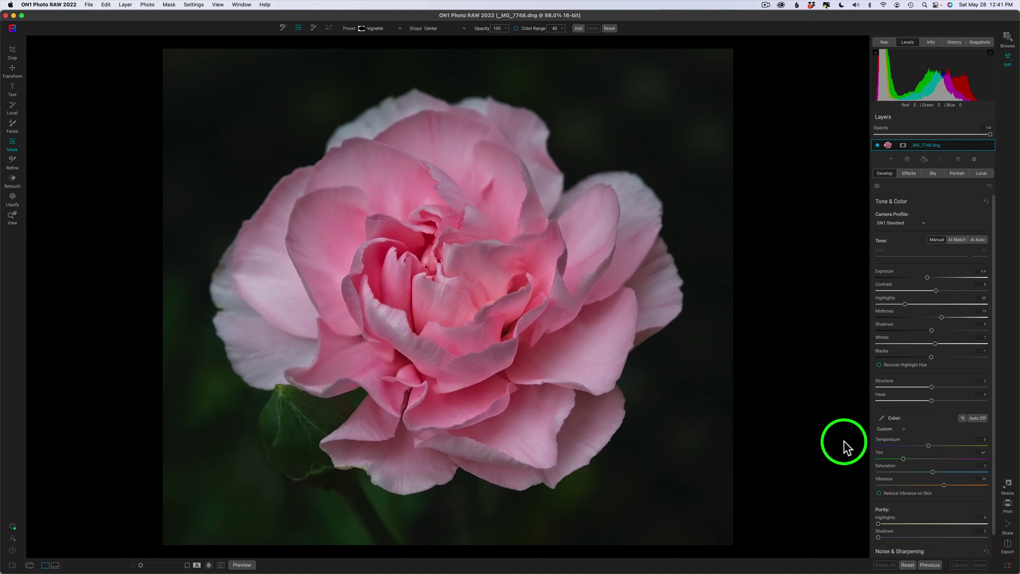
key("g")
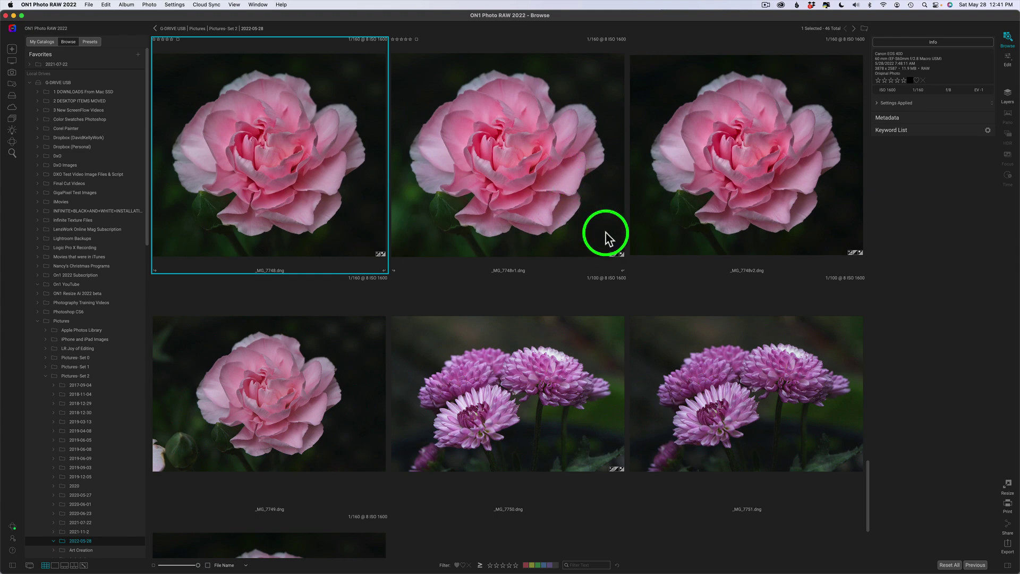
scroll(605, 236, "down", 4)
scroll(606, 236, "up", 20)
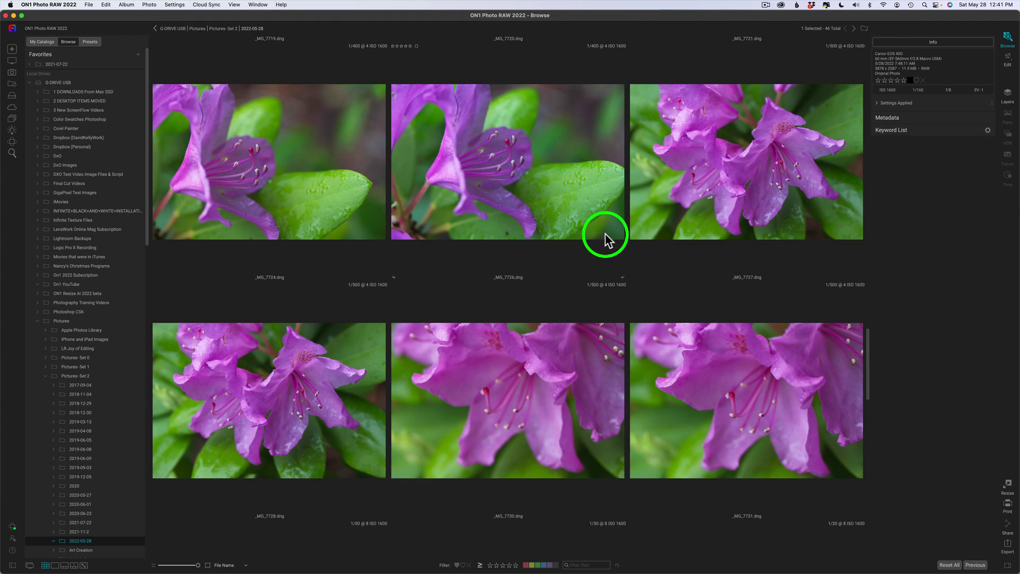
scroll(605, 236, "up", 15)
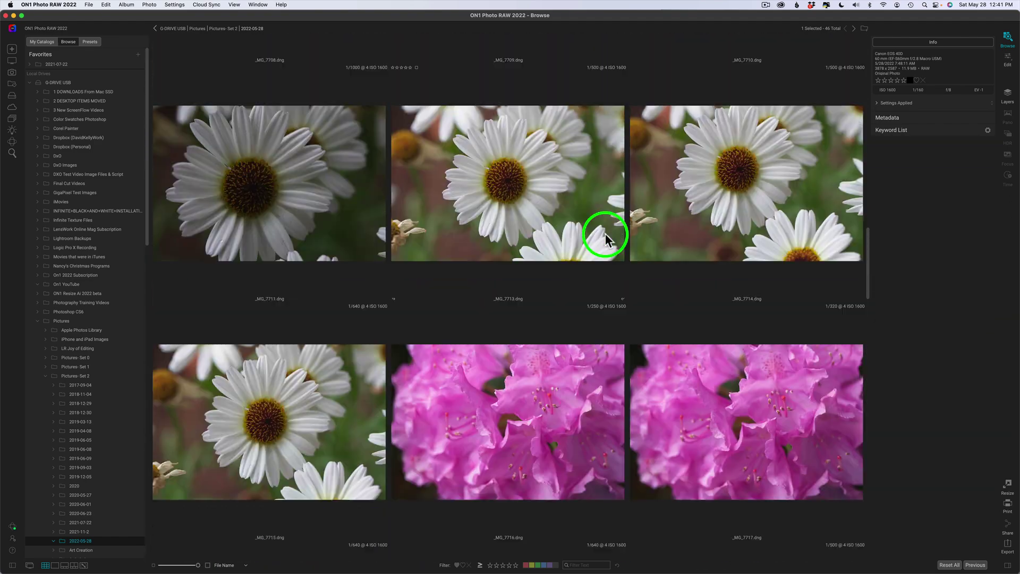
scroll(606, 236, "up", 12)
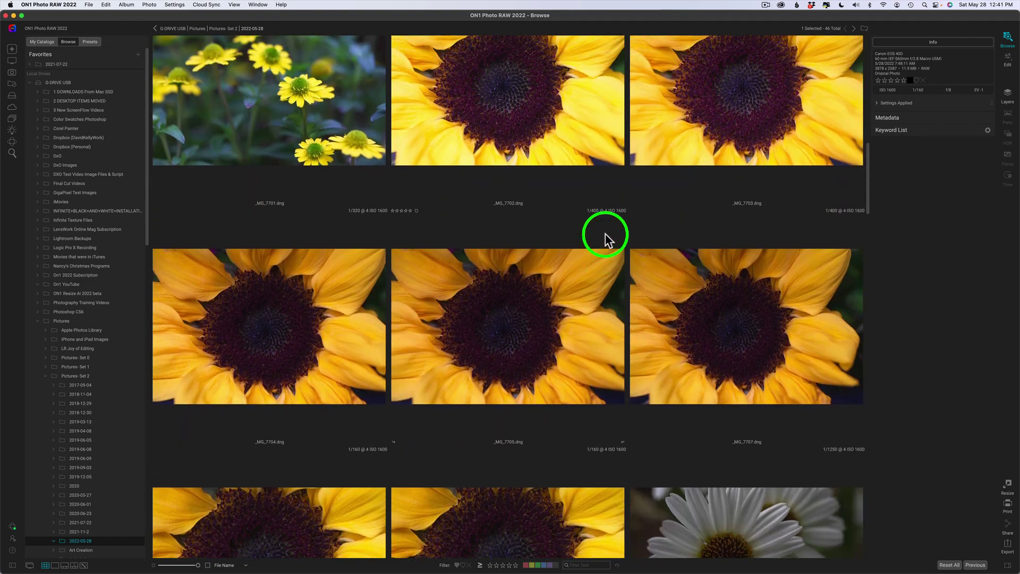
scroll(607, 238, "down", 15)
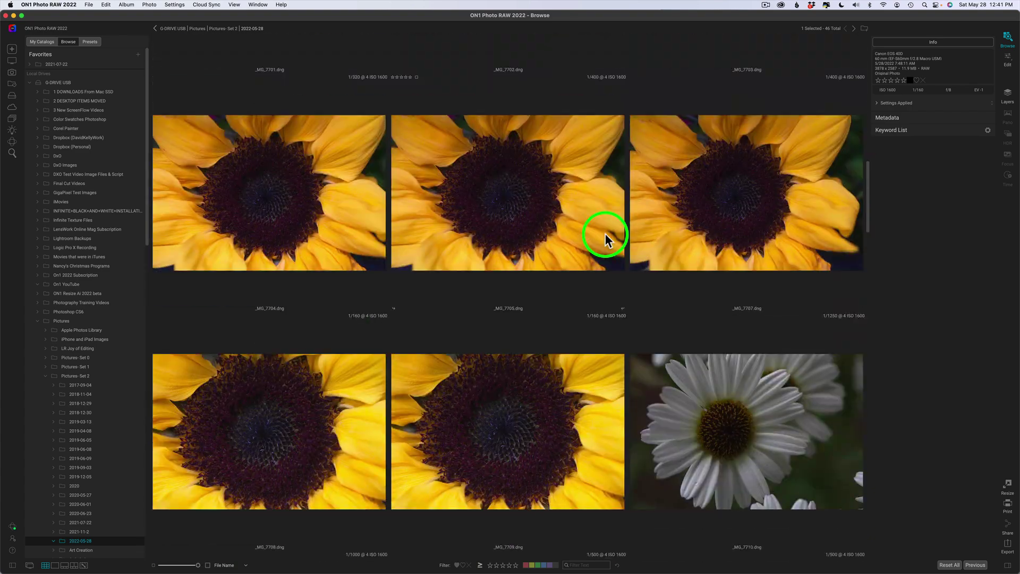